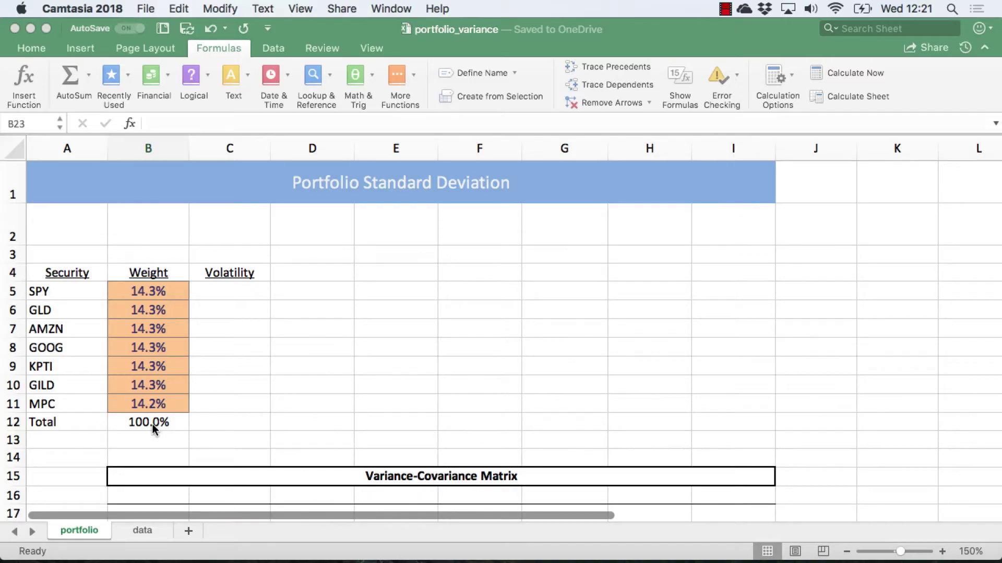
- On the data sheet, select the ticker-headed return block B1:H253
{"action": "scroll", "coordinate": [368, 436], "scroll_direction": "down", "scroll_amount": 2}
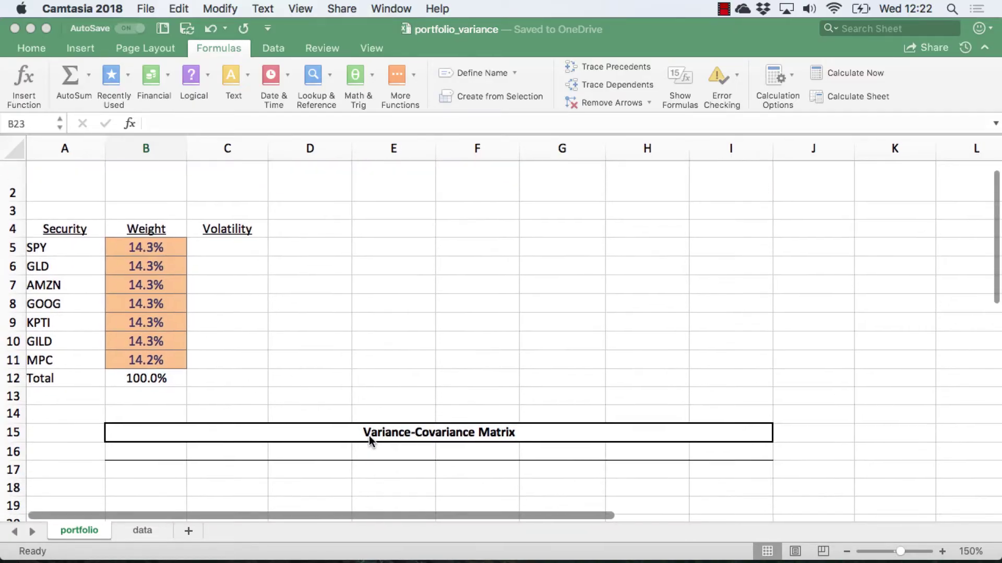
{"action": "scroll", "coordinate": [369, 439], "scroll_direction": "down", "scroll_amount": 10}
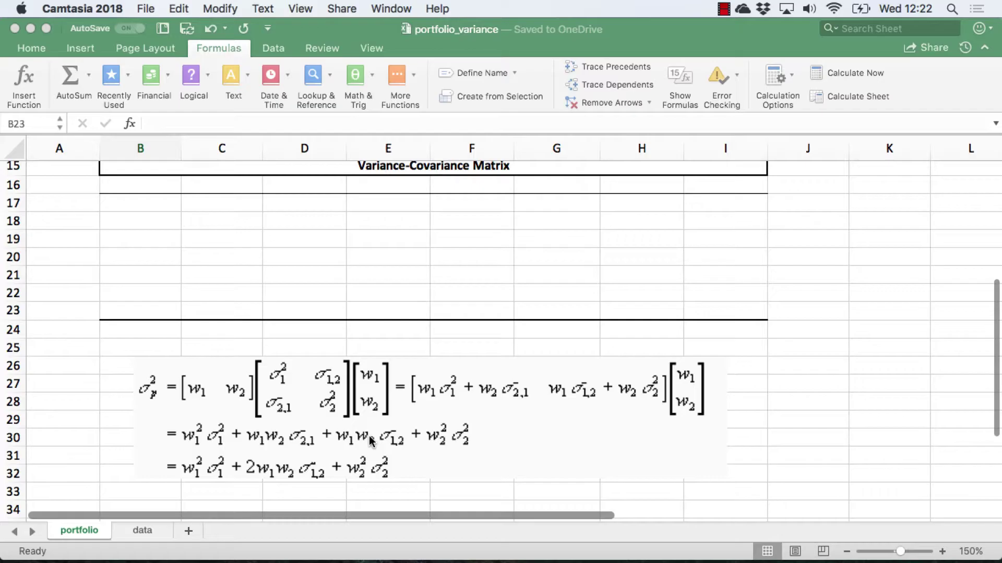
{"action": "scroll", "coordinate": [369, 436], "scroll_direction": "down", "scroll_amount": 3}
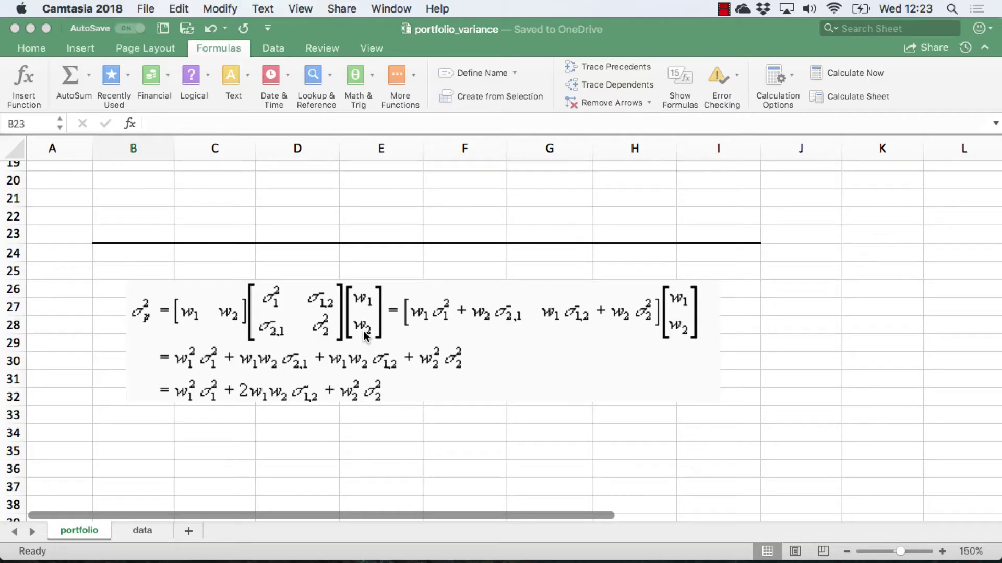
{"action": "scroll", "coordinate": [406, 301], "scroll_direction": "up", "scroll_amount": 10}
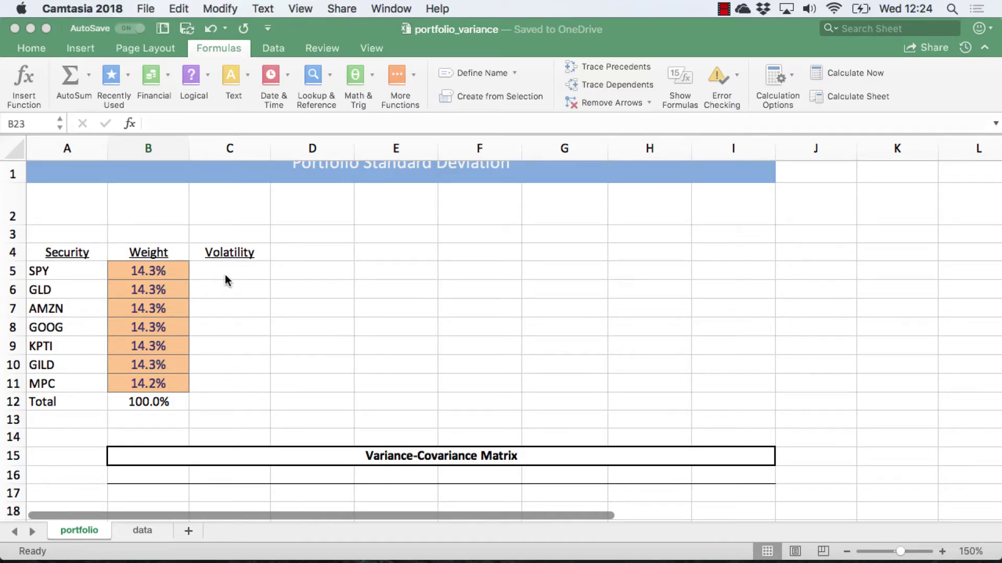
{"action": "left_click", "coordinate": [144, 532]}
{"action": "scroll", "coordinate": [290, 363], "scroll_direction": "up", "scroll_amount": 3}
{"action": "scroll", "coordinate": [291, 363], "scroll_direction": "up", "scroll_amount": 15}
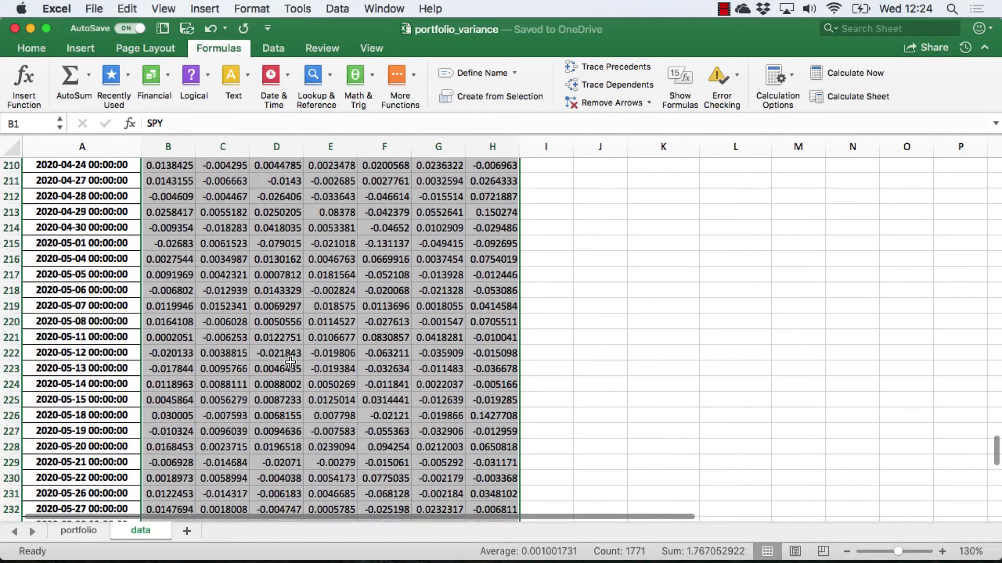
{"action": "scroll", "coordinate": [290, 362], "scroll_direction": "up", "scroll_amount": 20}
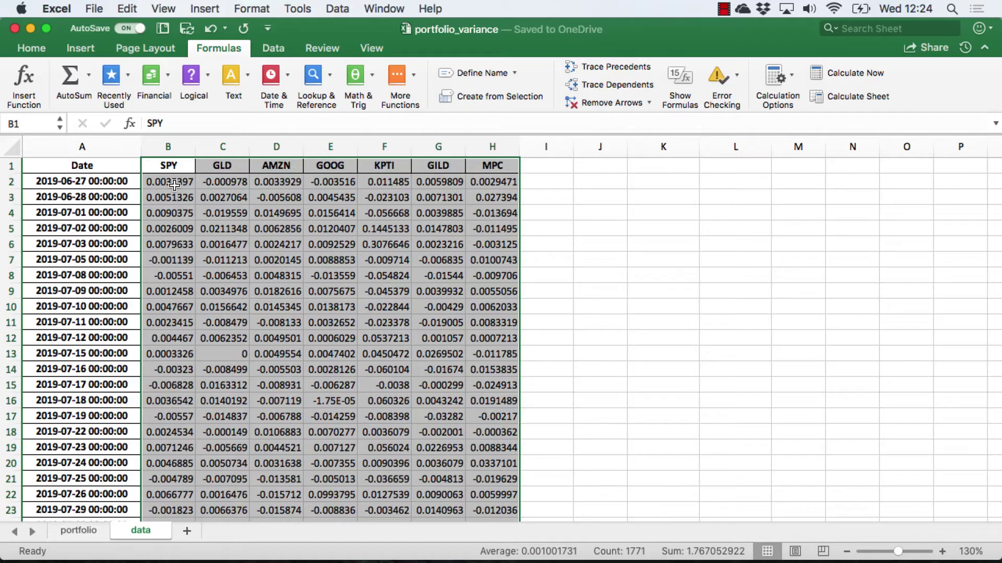
{"action": "left_click", "coordinate": [175, 185]}
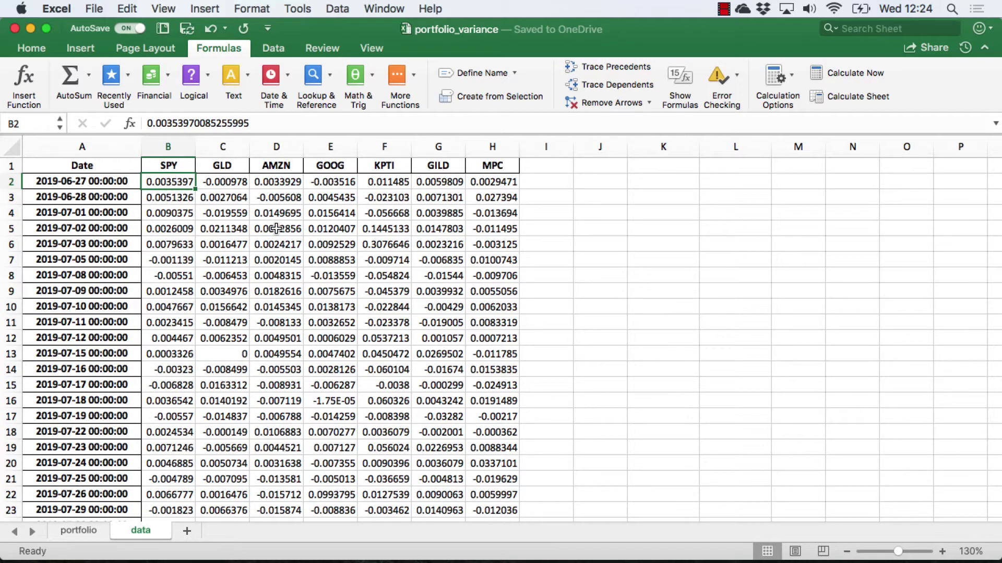
{"action": "key", "text": "Up"}
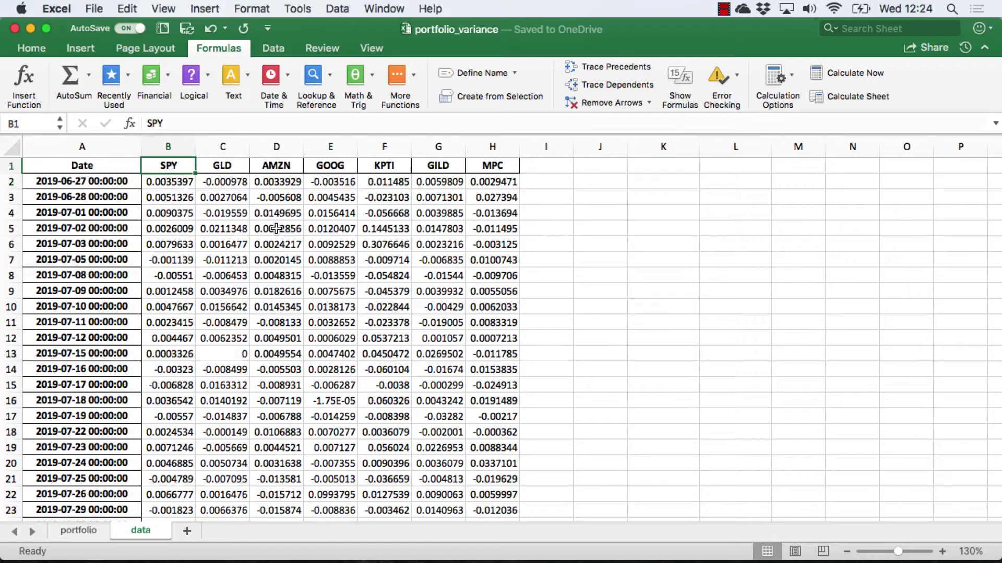
{"action": "key", "text": "super+shift+Right"}
{"action": "key", "text": "super+shift+Down"}
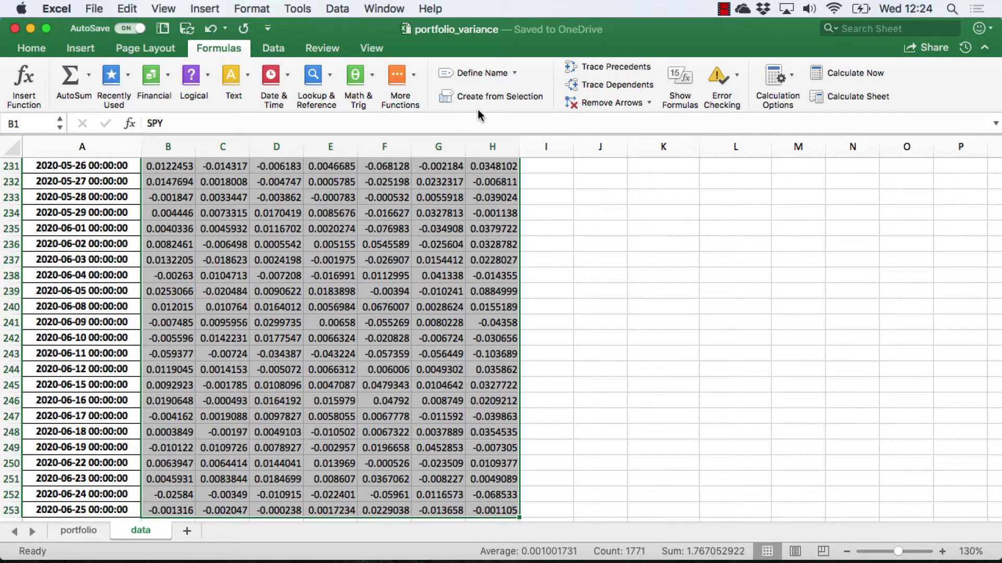
- Create named ranges from the top-row ticker headers, then return to the portfolio sheet
{"action": "left_click", "coordinate": [492, 98]}
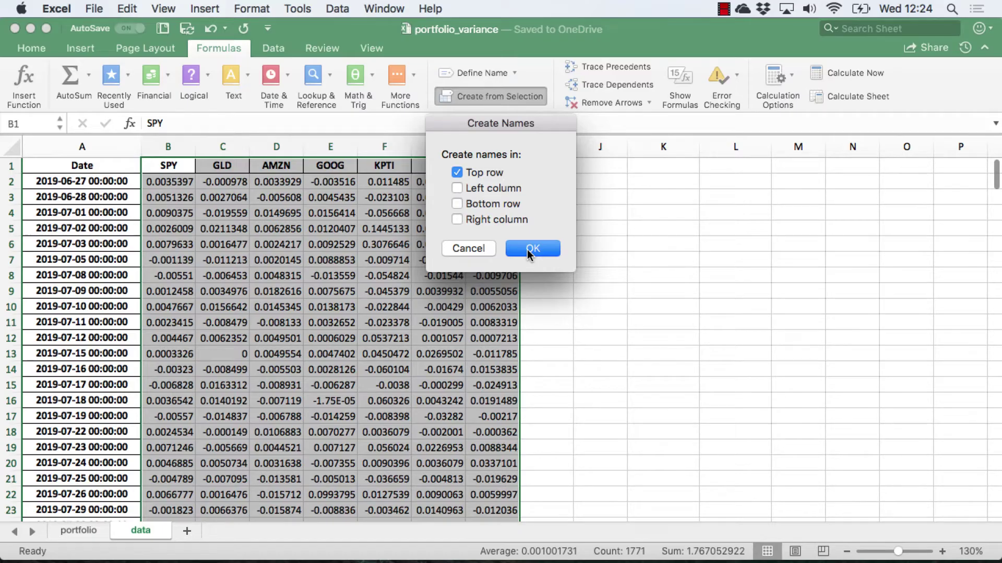
{"action": "left_click", "coordinate": [529, 248]}
{"action": "left_click", "coordinate": [78, 531]}
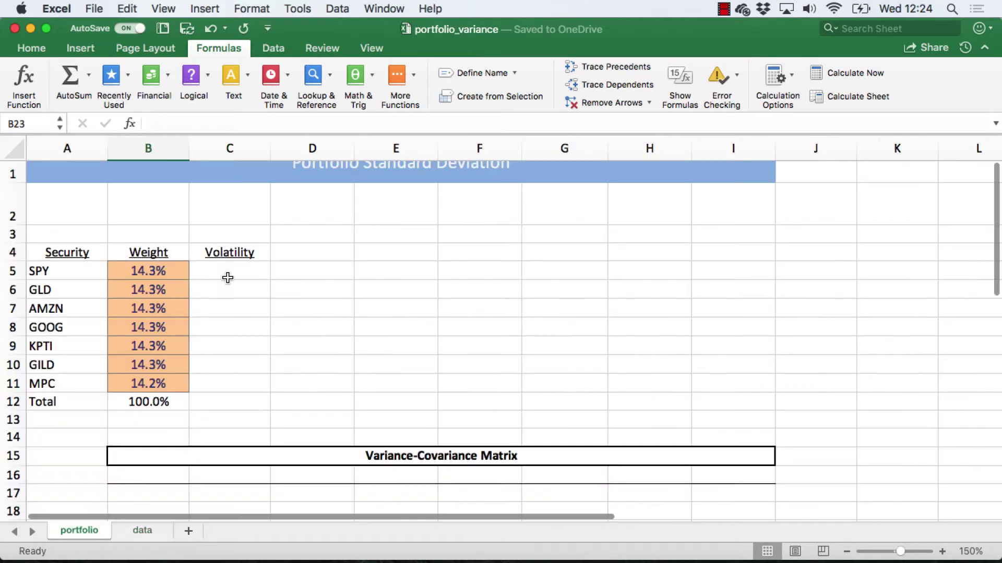
- Enter =SQRT(VAR.S(INDIRECT(A5))*252) in C5 and fill it down to C11
{"action": "left_click", "coordinate": [227, 277]}
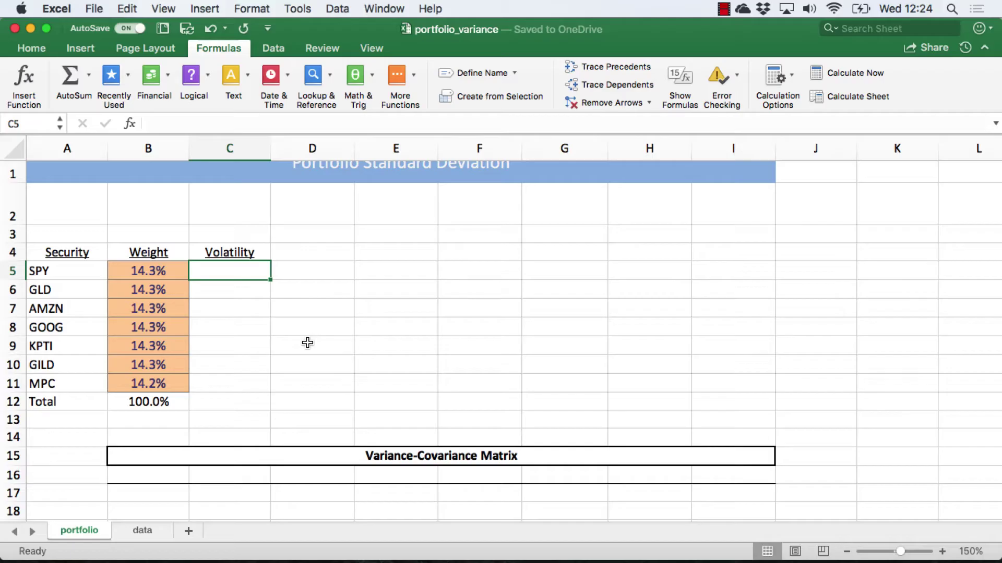
{"action": "type", "text": "=sqrt"}
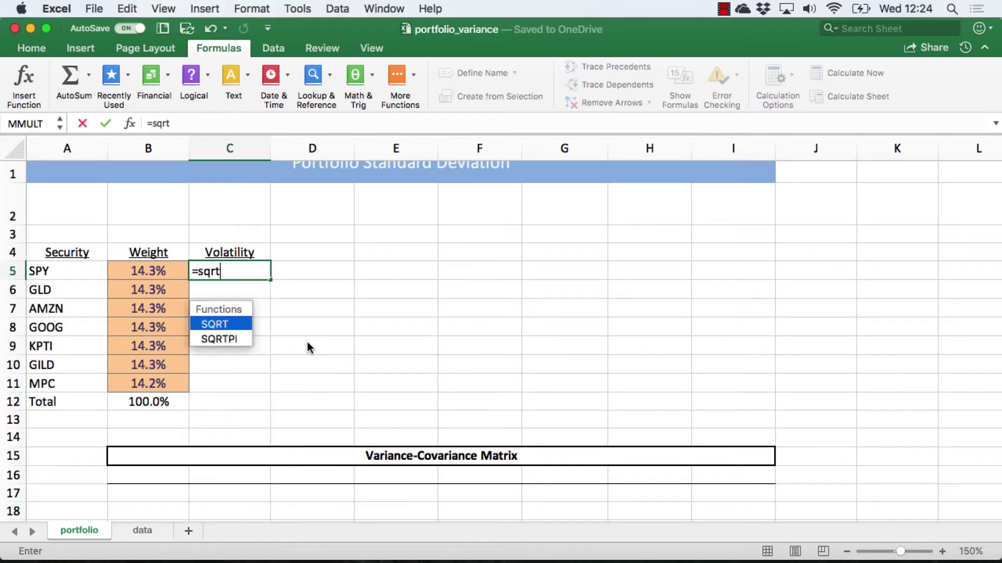
{"action": "type", "text": "(var"}
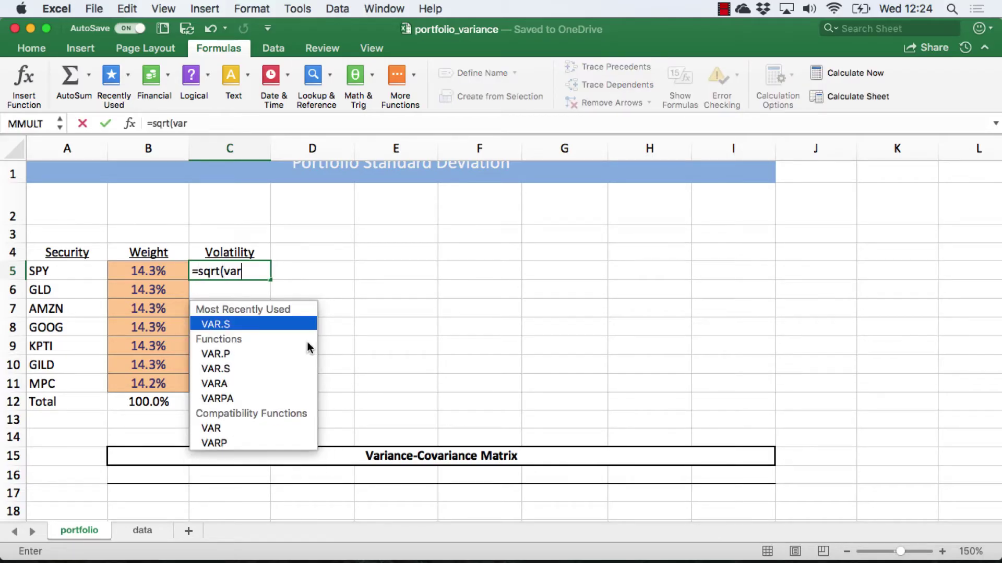
{"action": "key", "text": "Tab"}
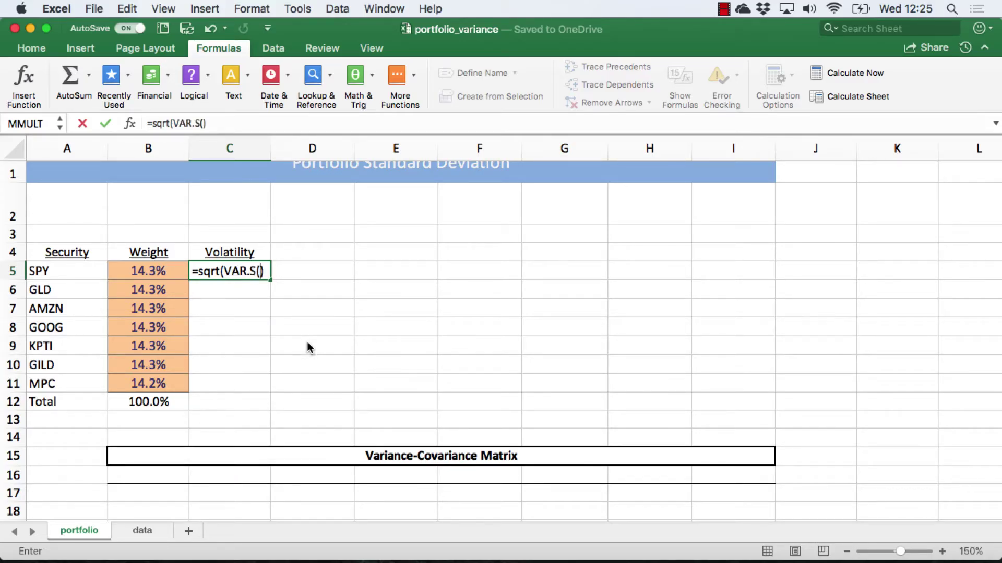
{"action": "type", "text": "indirect"}
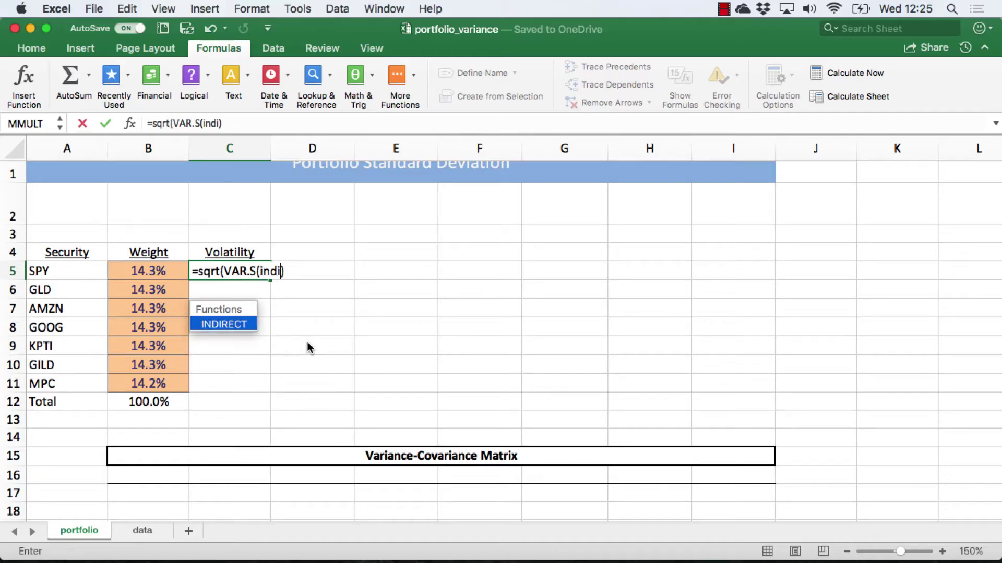
{"action": "type", "text": "("}
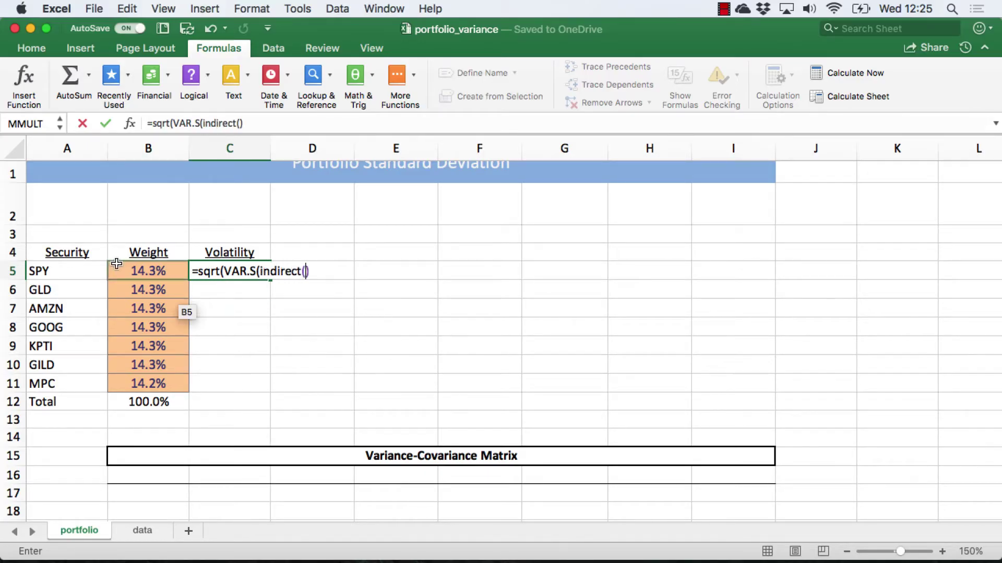
{"action": "left_click", "coordinate": [80, 266]}
{"action": "type", "text": "))"}
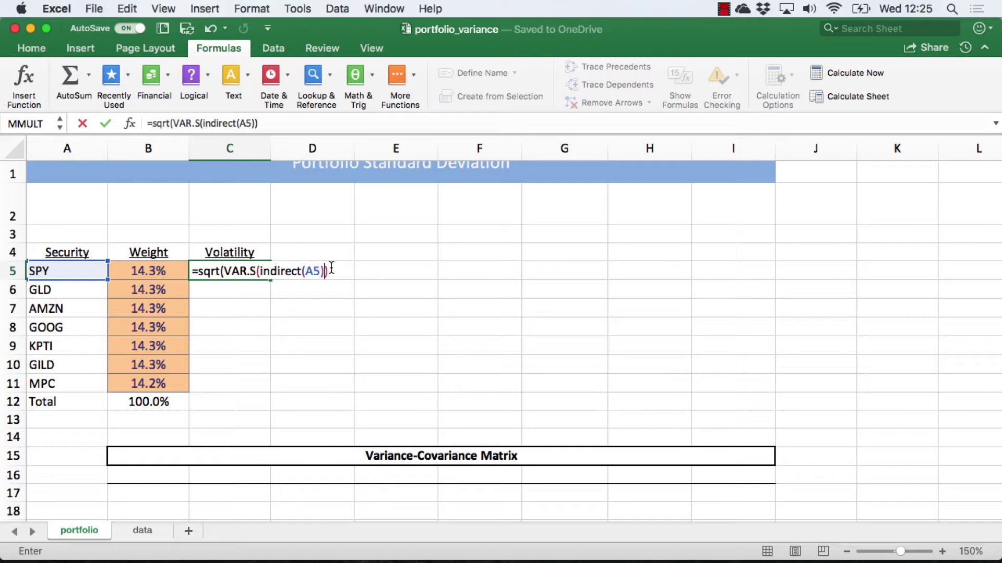
{"action": "left_click", "coordinate": [331, 267]}
{"action": "type", "text": "*252)"}
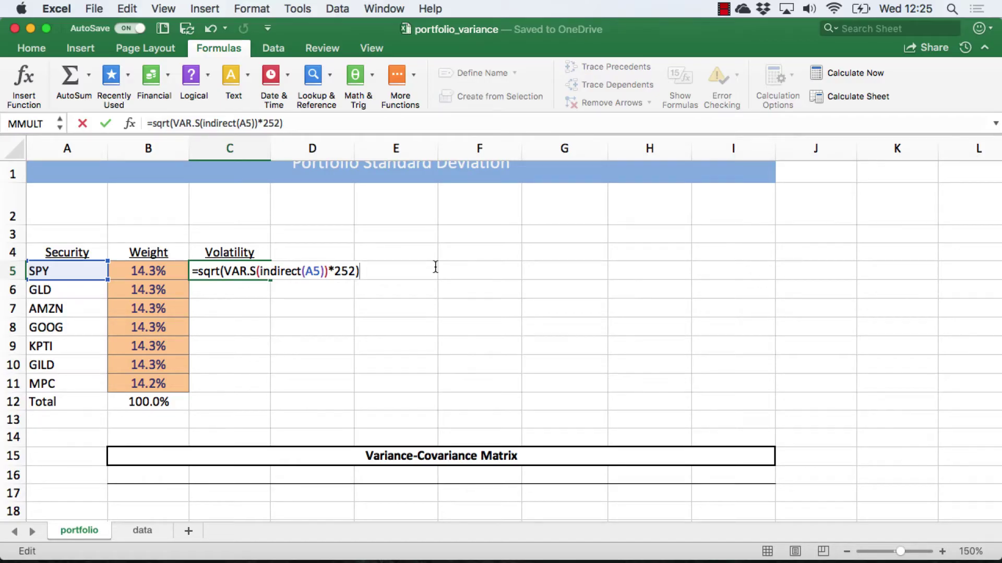
{"action": "key", "text": "ctrl+Return"}
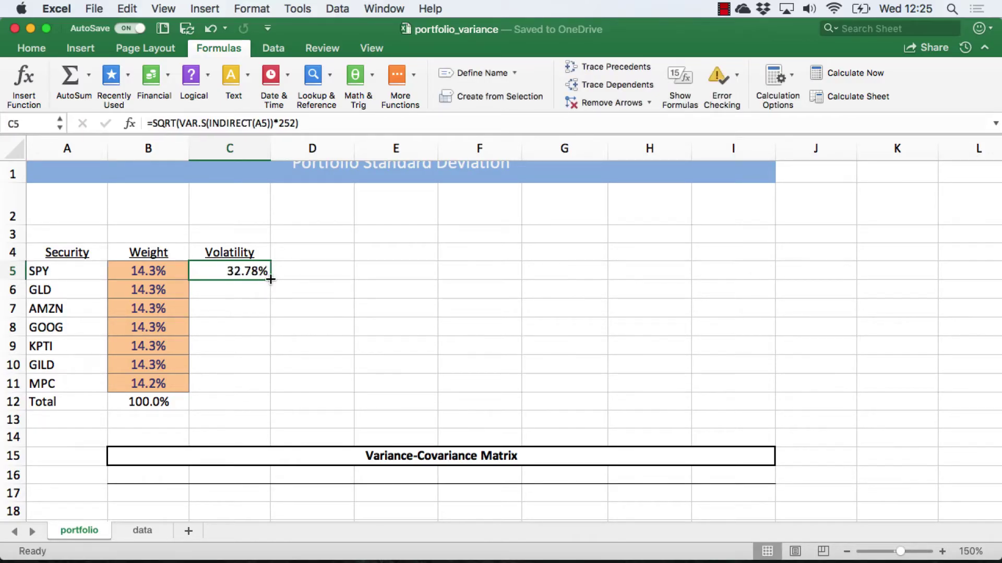
{"action": "left_click_drag", "start_coordinate": [270, 280], "coordinate": [271, 392]}
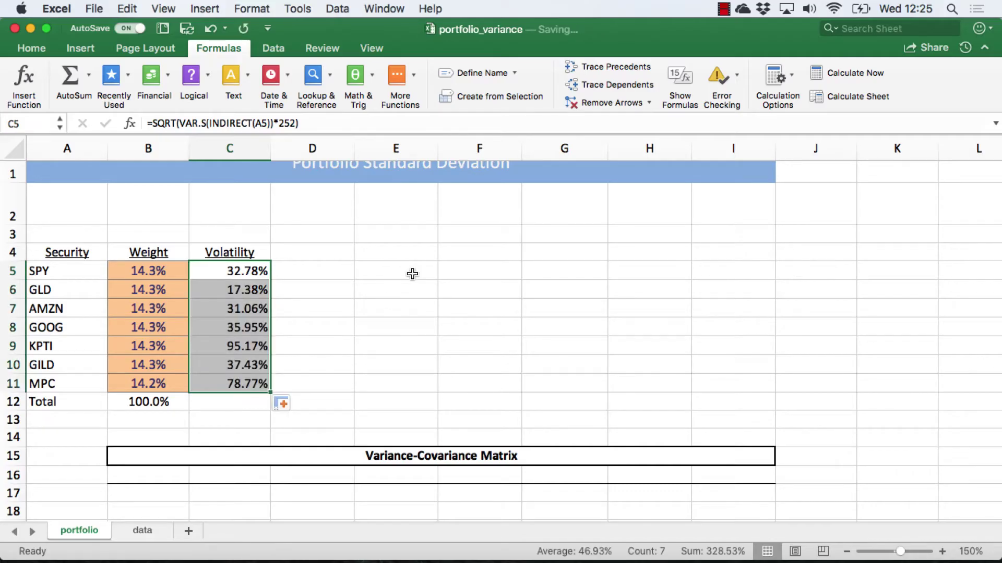
- Enter =SUMPRODUCT(B5:B11,C5:C11) in E5, giving a 46.90% weighted volatility
{"action": "left_click", "coordinate": [407, 269]}
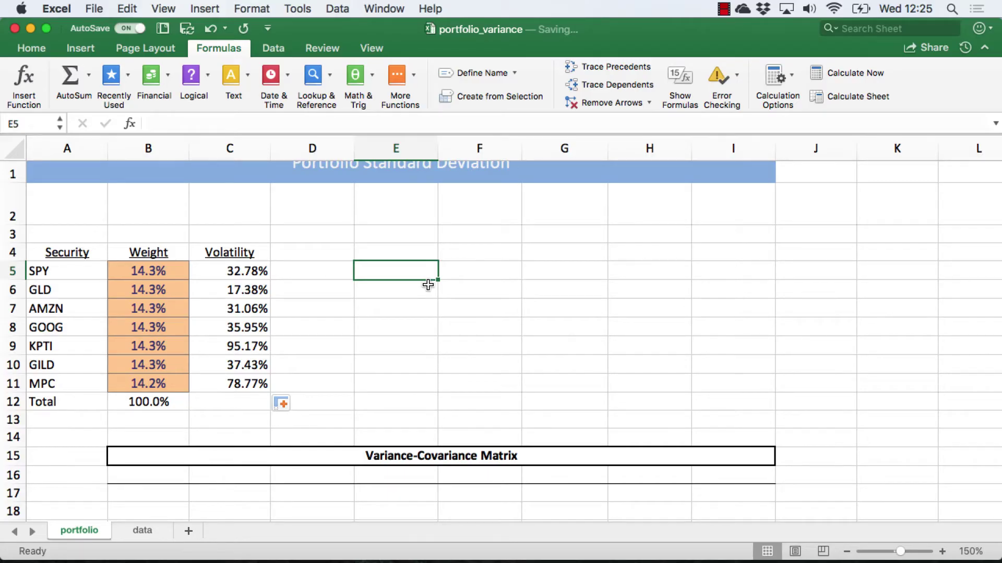
{"action": "type", "text": "=sum"}
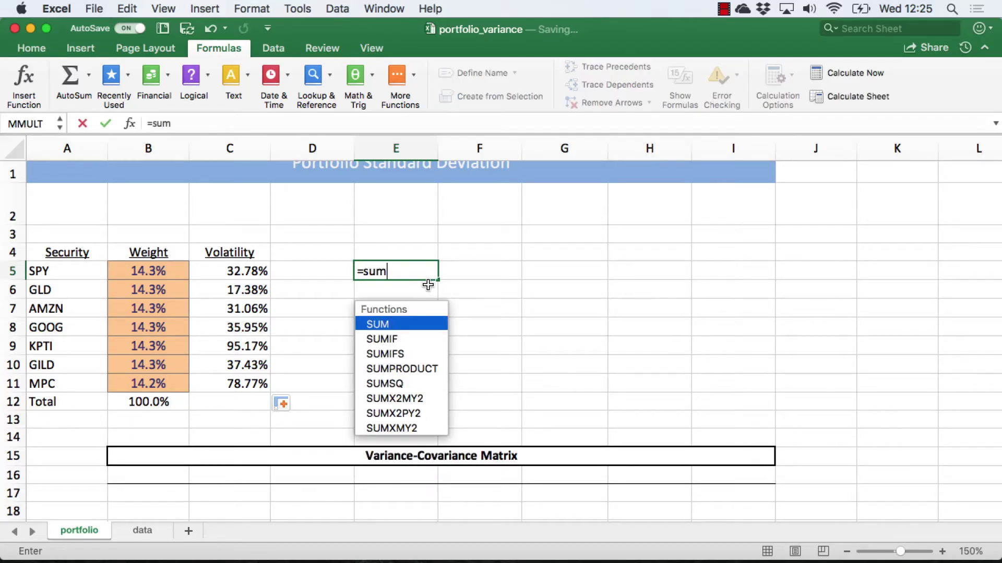
{"action": "type", "text": "product("}
{"action": "key", "text": "Left"}
{"action": "key", "text": "Left"}
{"action": "key", "text": "Left"}
{"action": "key", "text": "shift+Down"}
{"action": "key", "text": "shift+Down"}
{"action": "key", "text": "shift+Down"}
{"action": "key", "text": "shift+Down"}
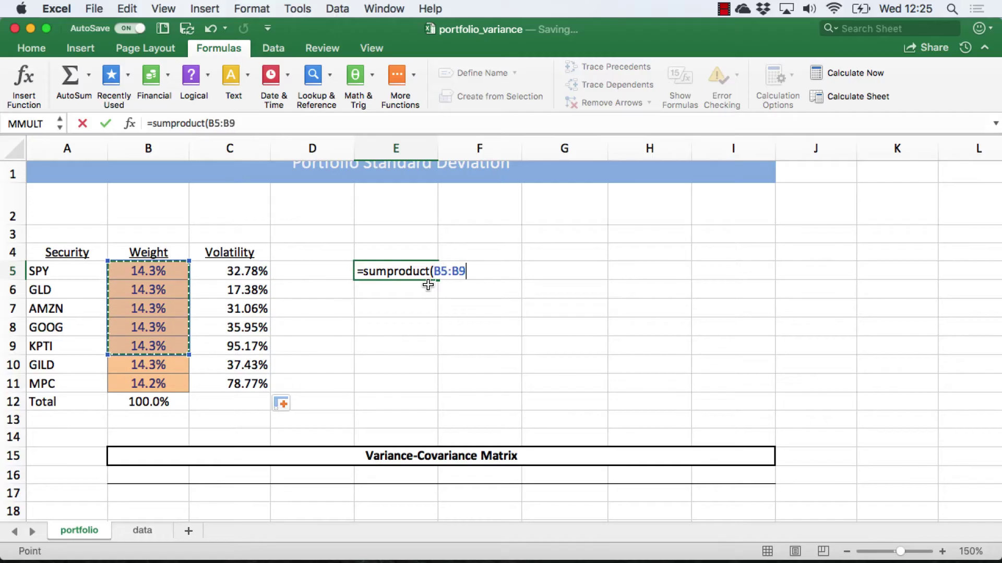
{"action": "key", "text": "shift+Down"}
{"action": "key", "text": "shift+Down"}
{"action": "type", "text": ","}
{"action": "key", "text": "Left"}
{"action": "key", "text": "Left"}
{"action": "key", "text": "shift+Down"}
{"action": "key", "text": "shift+Down"}
{"action": "key", "text": "shift+Down"}
{"action": "key", "text": "shift+Down"}
{"action": "key", "text": "shift+Down"}
{"action": "key", "text": "shift+Down"}
{"action": "key", "text": "Return"}
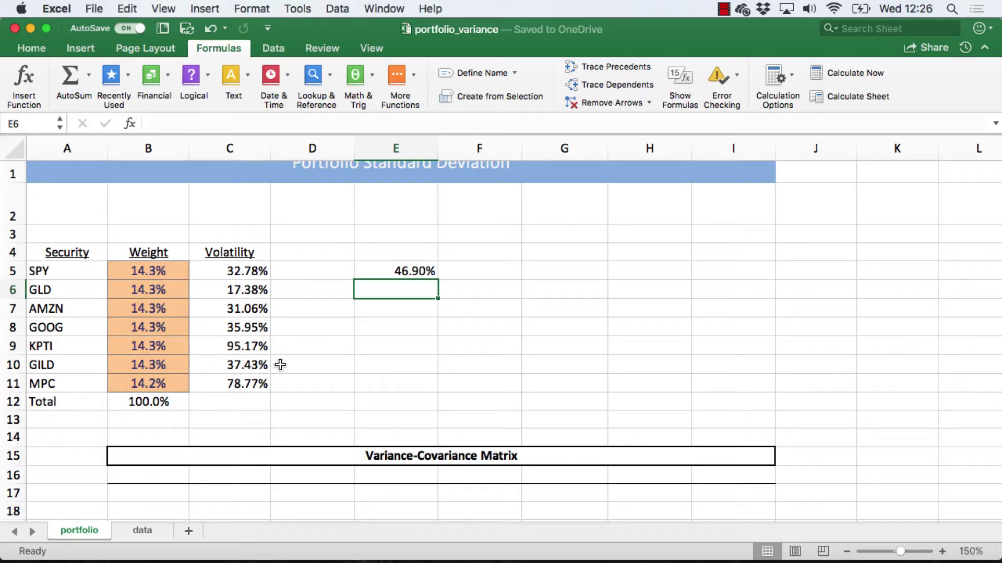
- Review the volatility formulas from C5 down to C12, then switch to the data sheet
{"action": "left_click", "coordinate": [253, 272]}
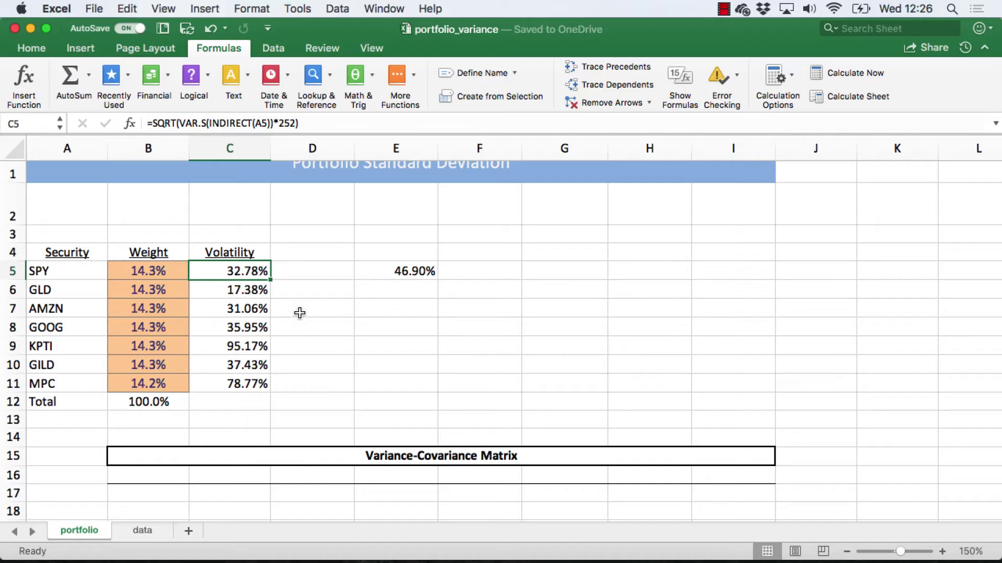
{"action": "key", "text": "Down"}
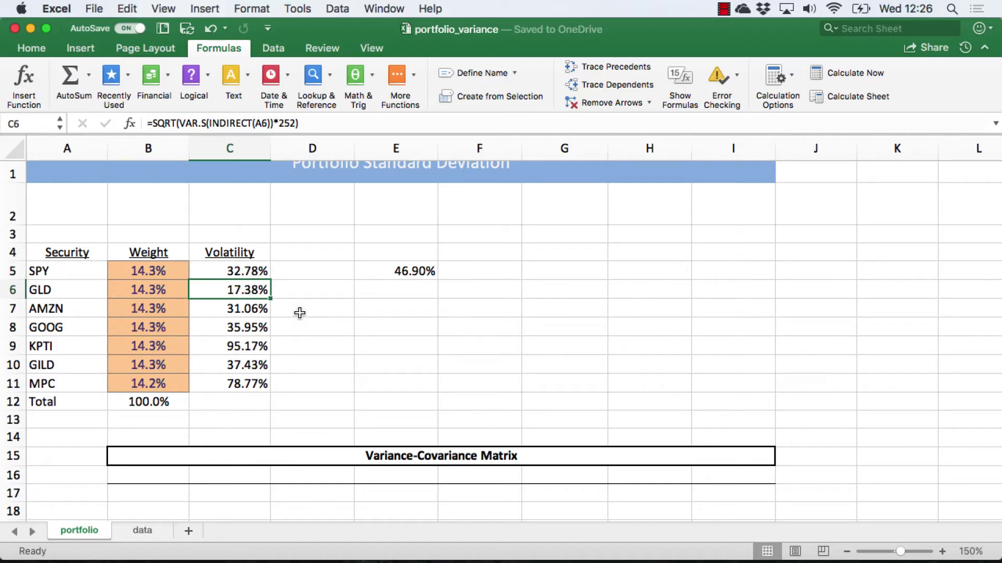
{"action": "key", "text": "Down"}
{"action": "key", "text": "Down"}
{"action": "key", "text": "Down"}
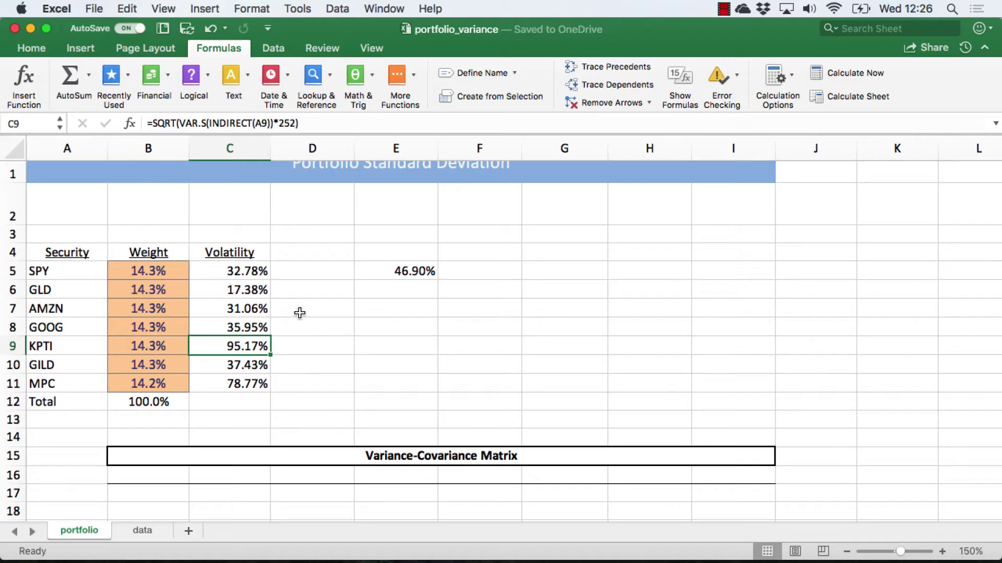
{"action": "key", "text": "Down"}
{"action": "key", "text": "Down"}
{"action": "key", "text": "Down"}
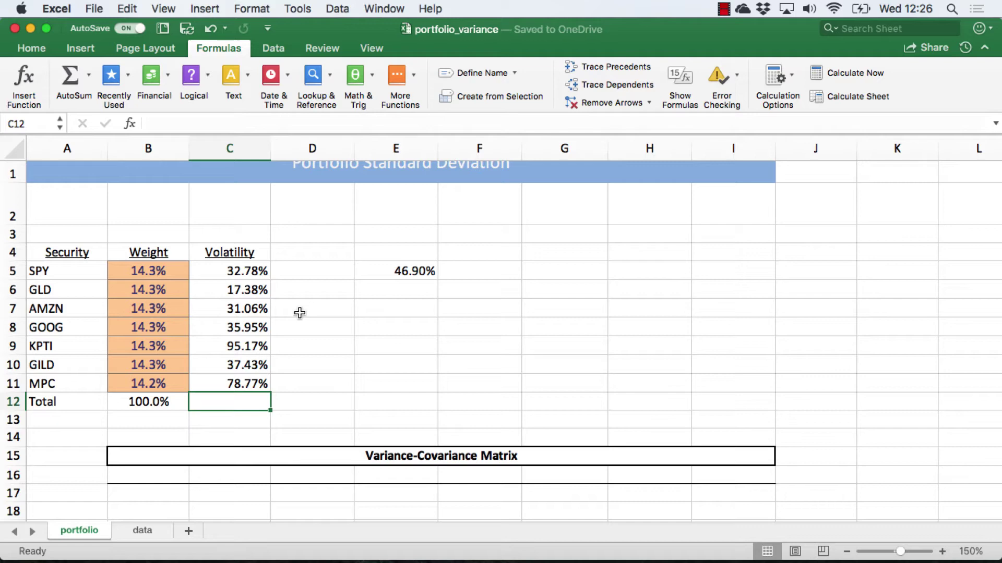
{"action": "scroll", "coordinate": [299, 313], "scroll_direction": "down", "scroll_amount": 6}
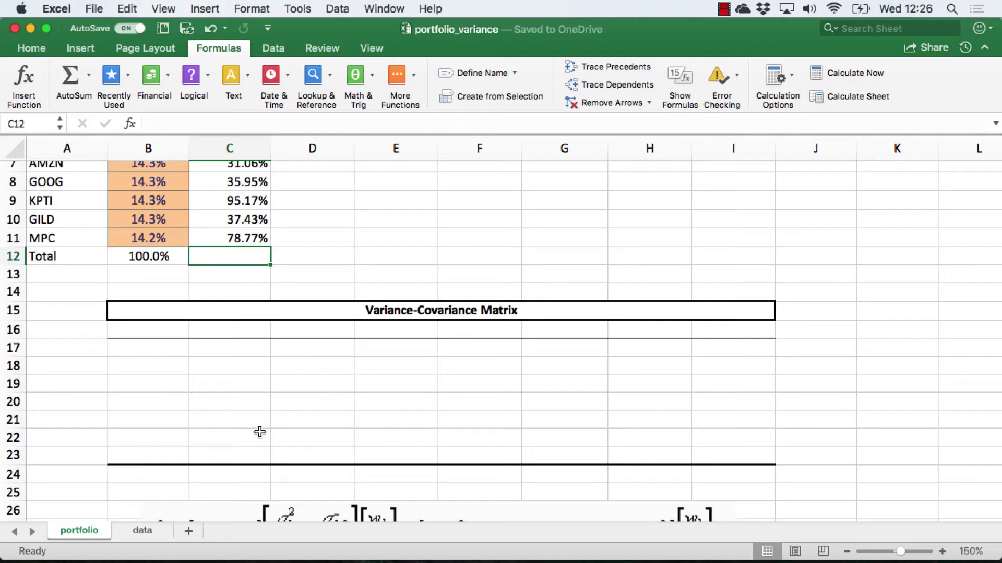
{"action": "left_click", "coordinate": [142, 531]}
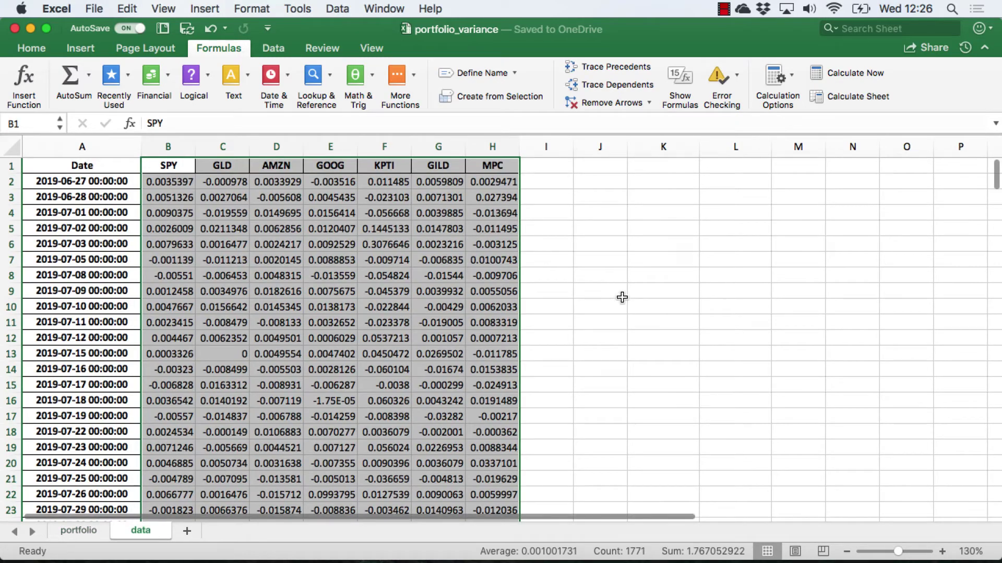
- Run the Covariance analysis on $B$1:$H$253 with labels, outputting to portfolio!$B$16
{"action": "left_click", "coordinate": [272, 51]}
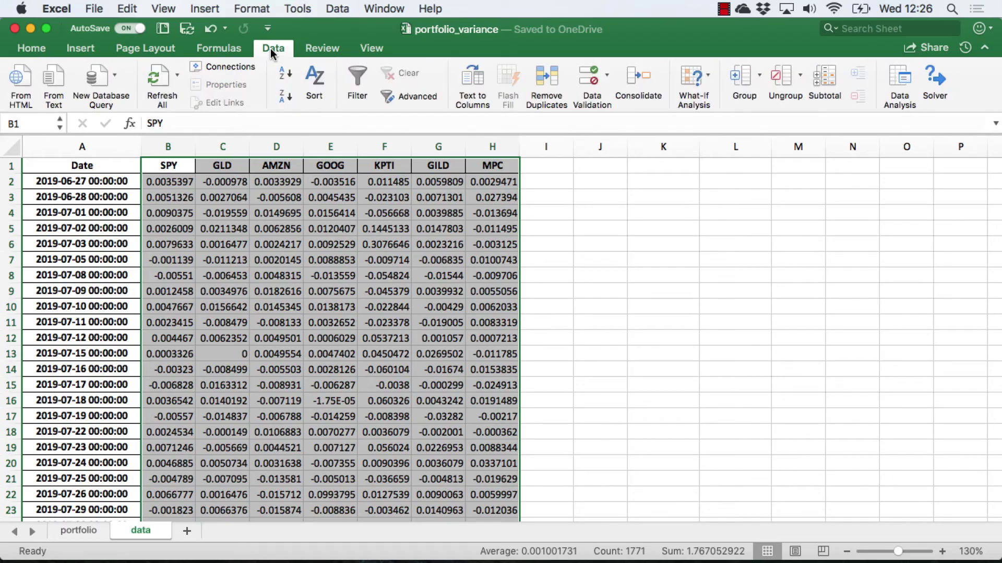
{"action": "left_click", "coordinate": [898, 83]}
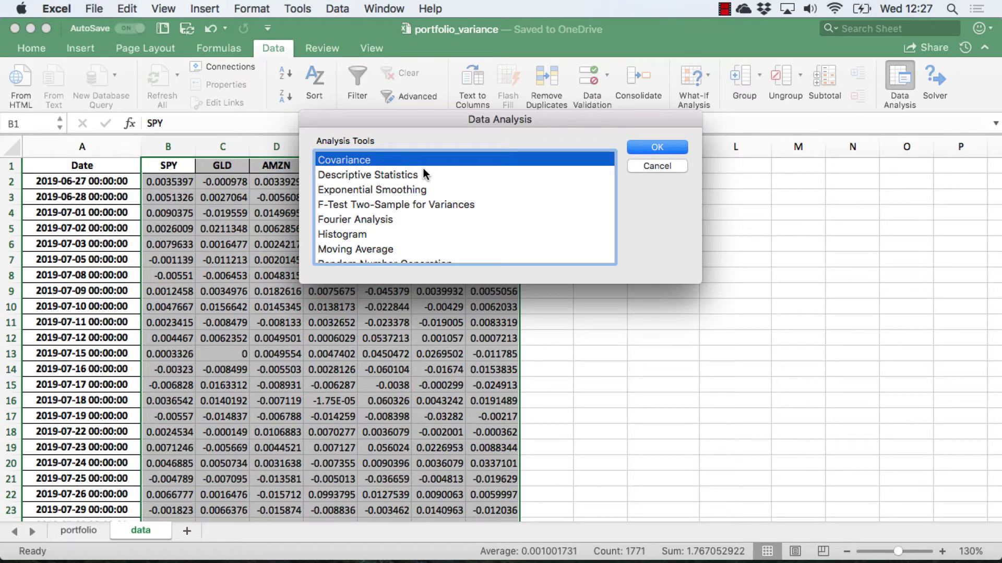
{"action": "scroll", "coordinate": [433, 181], "scroll_direction": "up", "scroll_amount": 1}
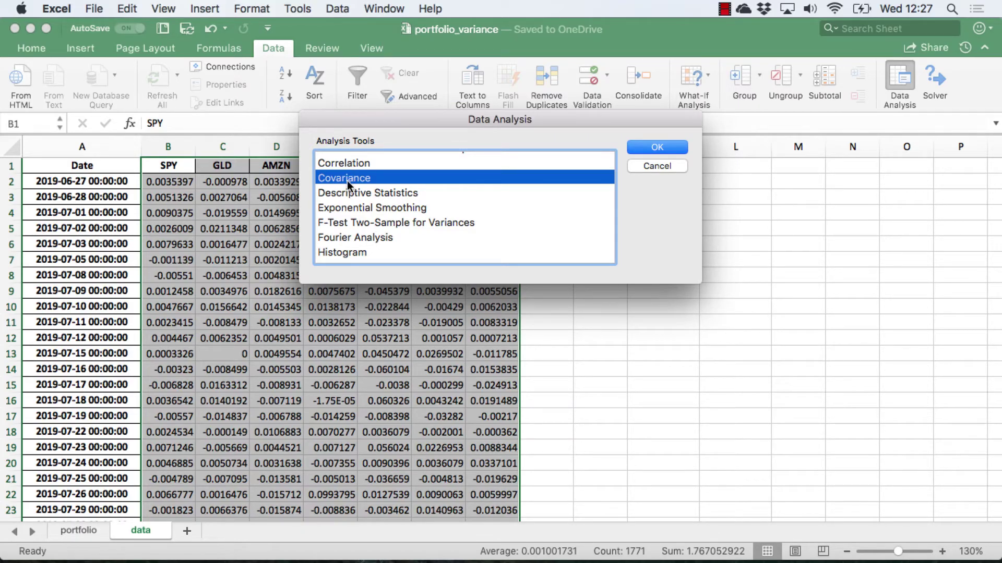
{"action": "double_click", "coordinate": [346, 180]}
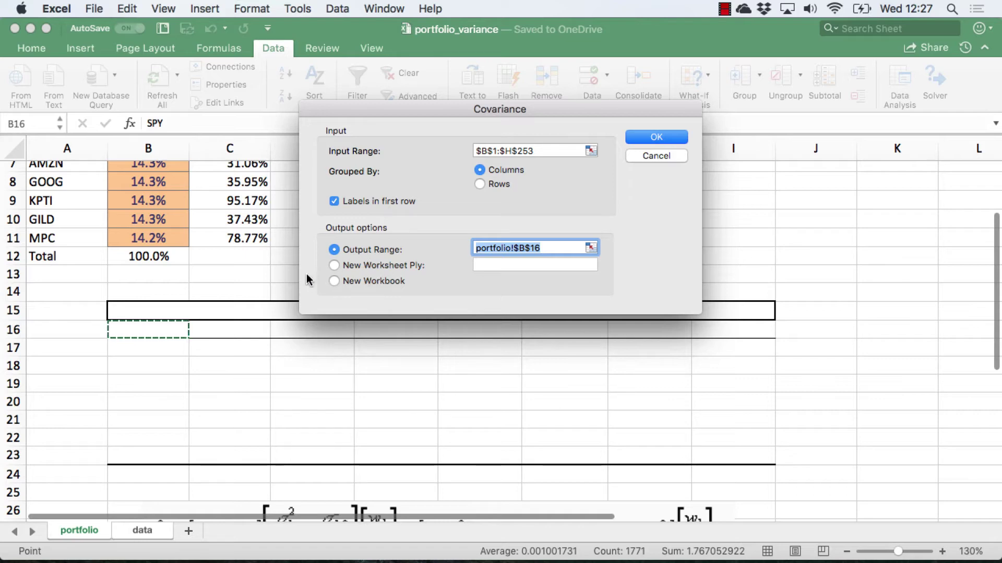
{"action": "left_click", "coordinate": [168, 330]}
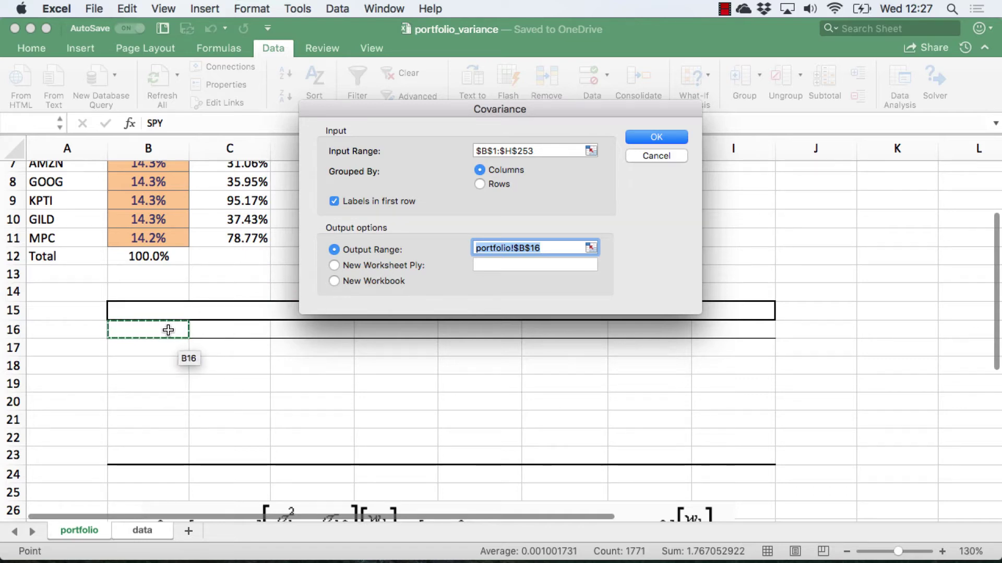
{"action": "left_click", "coordinate": [664, 139]}
{"action": "left_click", "coordinate": [337, 347]}
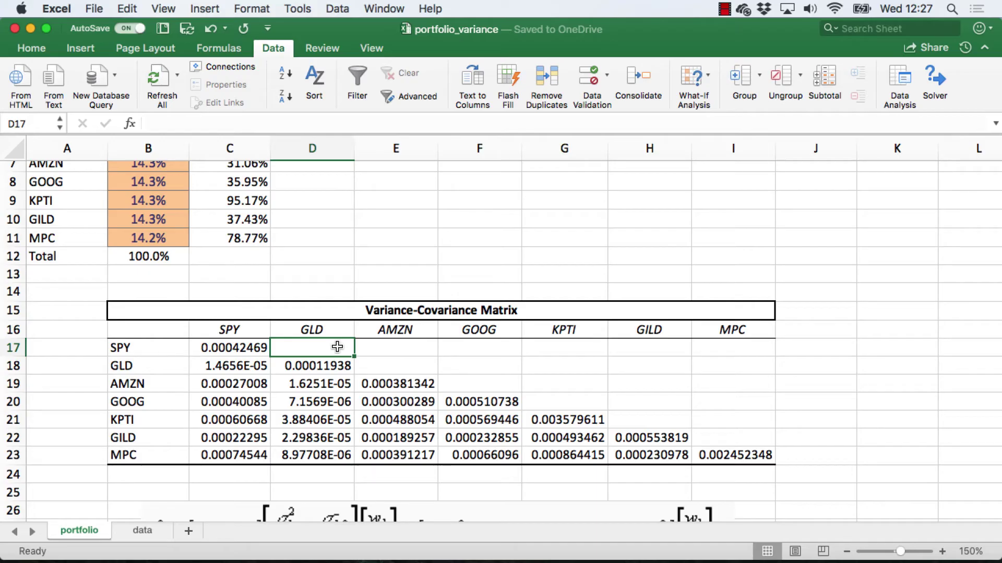
{"action": "key", "text": "Right"}
{"action": "key", "text": "Right"}
{"action": "key", "text": "Right"}
{"action": "key", "text": "Right"}
{"action": "key", "text": "Right"}
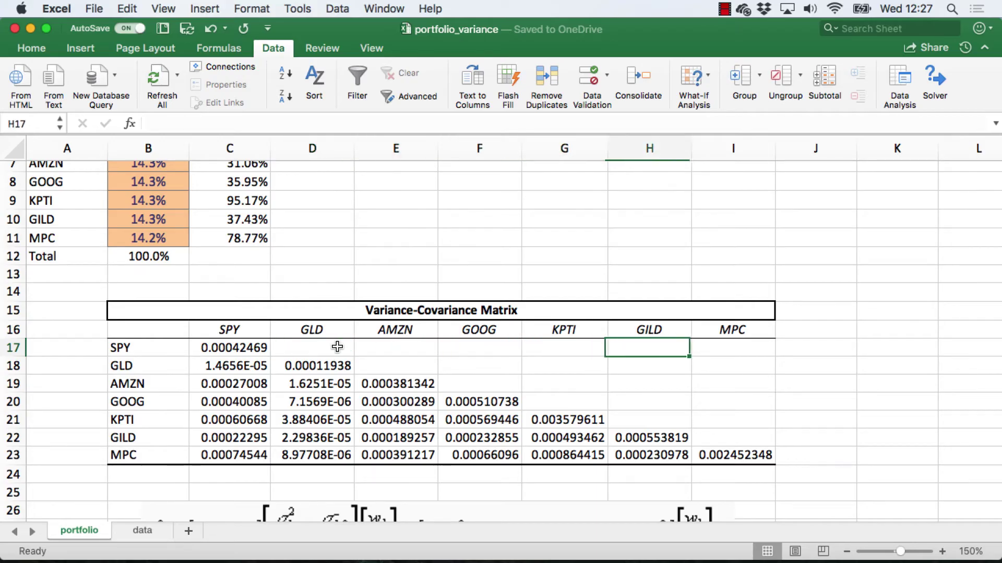
{"action": "key", "text": "Down"}
{"action": "key", "text": "Down"}
{"action": "key", "text": "Down"}
{"action": "key", "text": "Down"}
{"action": "key", "text": "Down"}
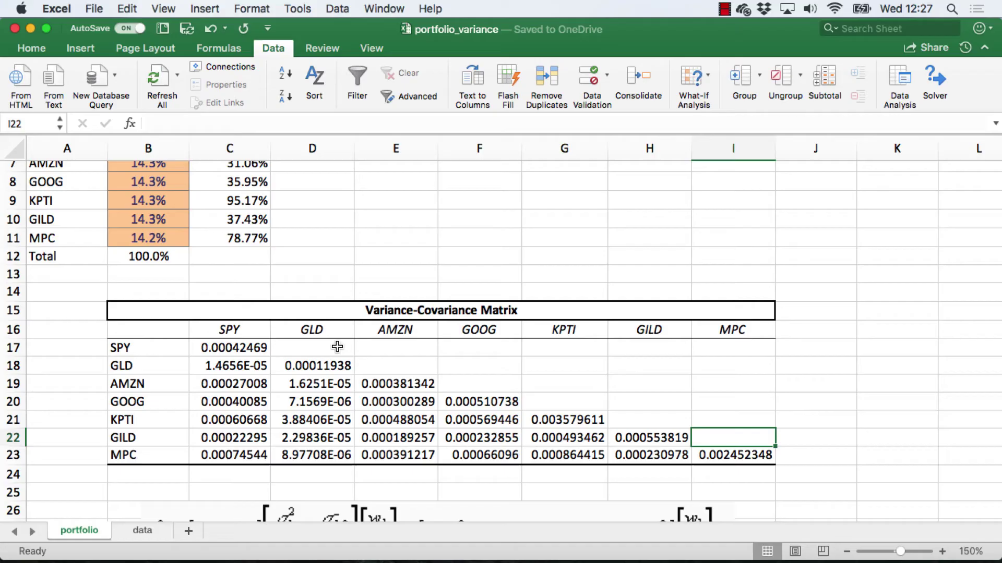
{"action": "key", "text": "Up"}
{"action": "key", "text": "Up"}
{"action": "key", "text": "Up"}
{"action": "key", "text": "Up"}
{"action": "key", "text": "Up"}
{"action": "key", "text": "Left"}
{"action": "key", "text": "Left"}
{"action": "key", "text": "Left"}
{"action": "key", "text": "Left"}
{"action": "key", "text": "Left"}
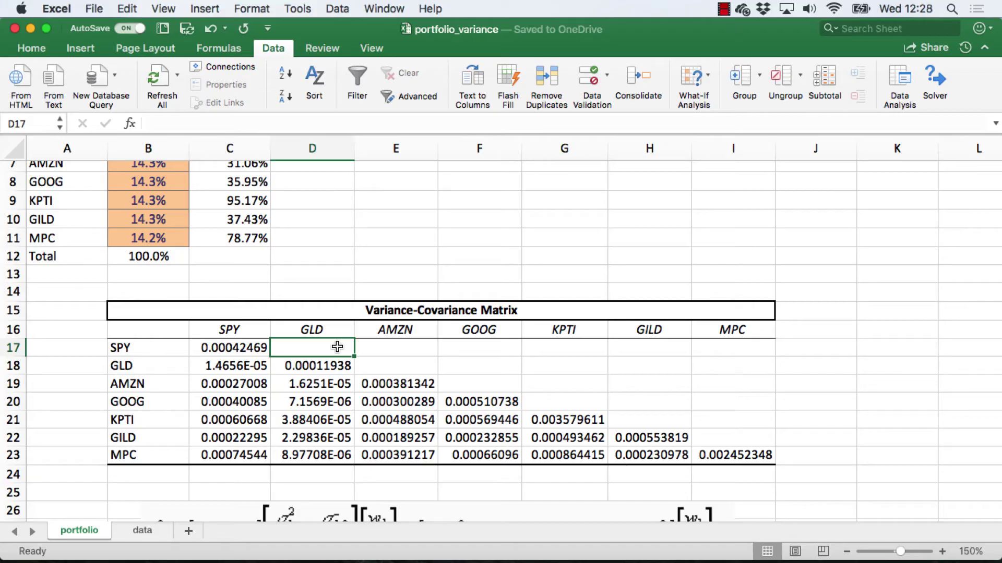
- Fill D17:I17 and E18:I18 with TRANSPOSE array formulas of the column values below
{"action": "key", "text": "shift+Right"}
{"action": "key", "text": "shift+Right"}
{"action": "key", "text": "shift+Right"}
{"action": "key", "text": "shift+Right"}
{"action": "key", "text": "shift+Right"}
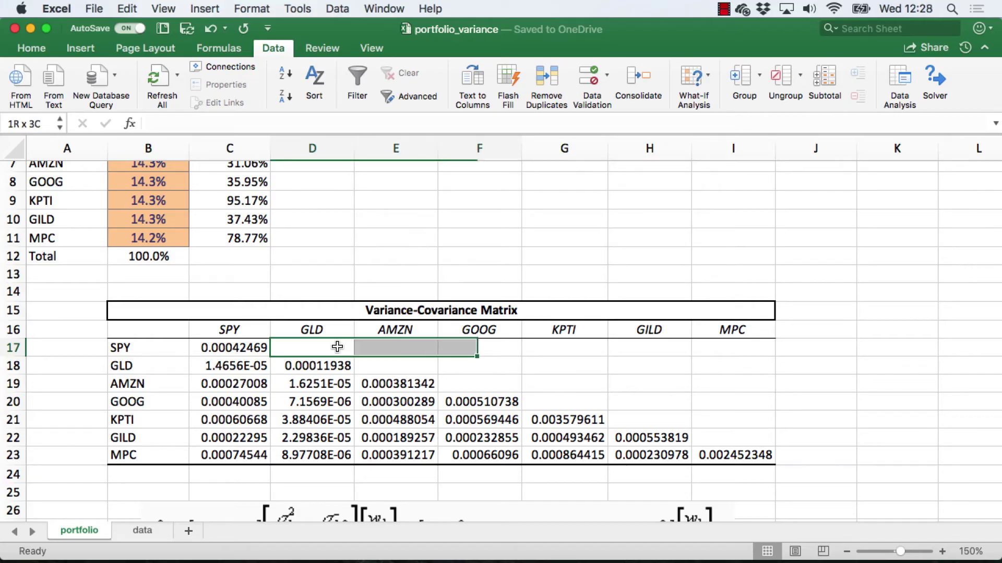
{"action": "type", "text": "="}
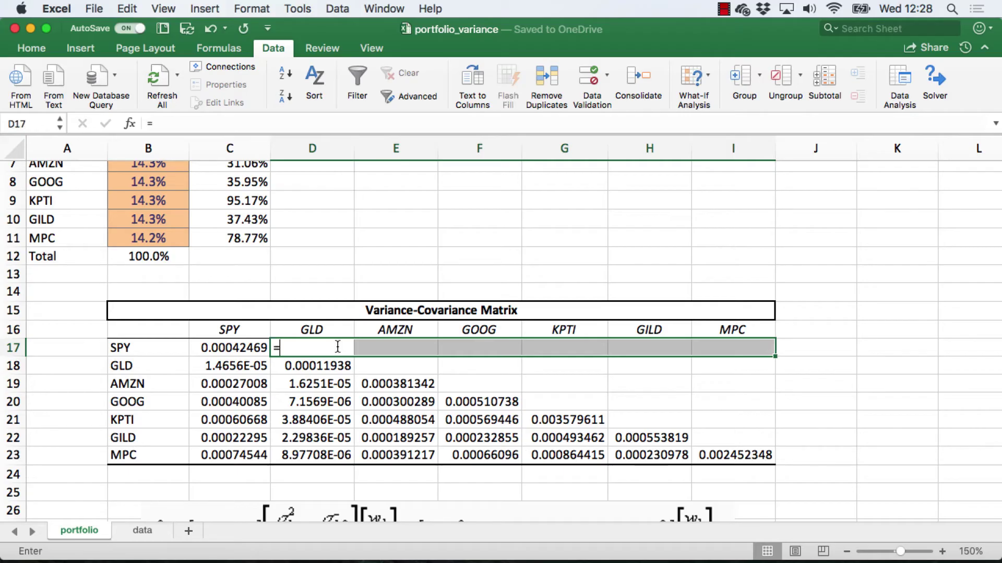
{"action": "type", "text": "tran"}
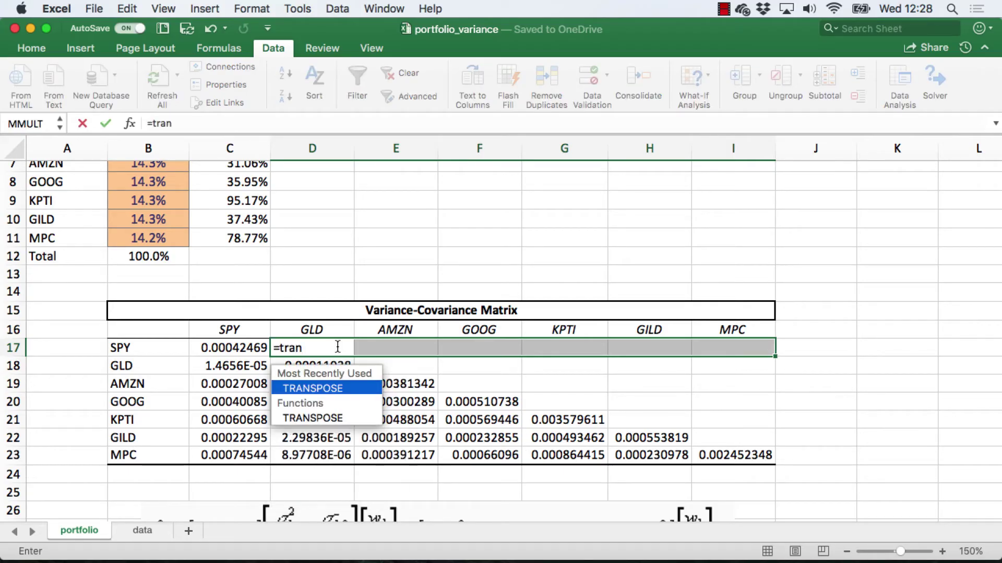
{"action": "key", "text": "Tab"}
{"action": "key", "text": "Left"}
{"action": "key", "text": "Down"}
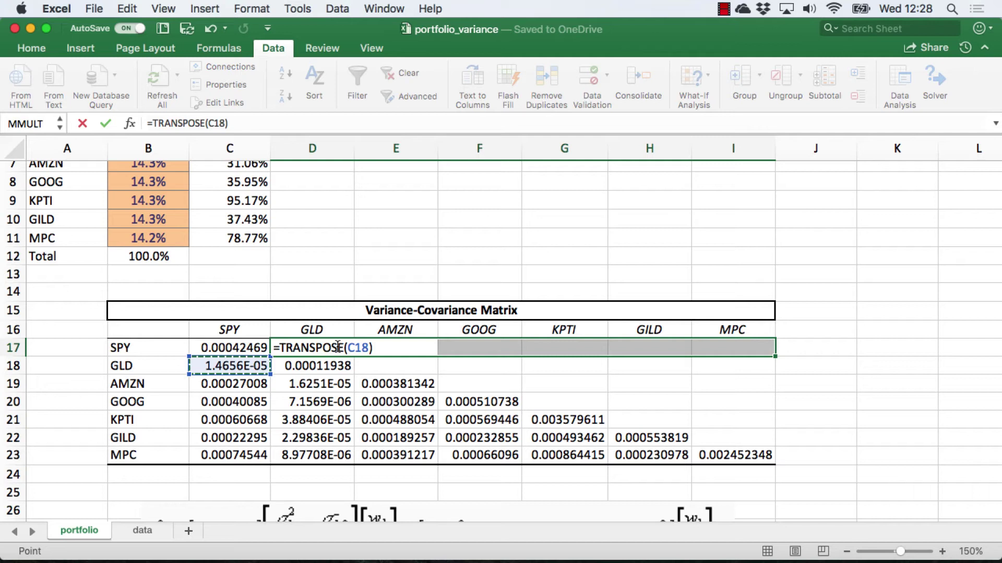
{"action": "key", "text": "ctrl+shift+Down"}
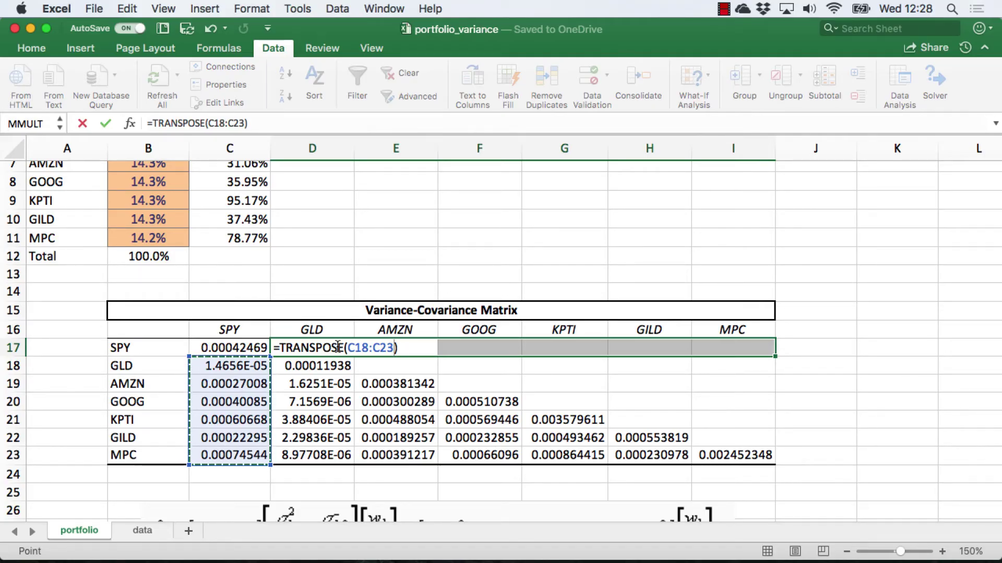
{"action": "key", "text": "ctrl+shift+Return"}
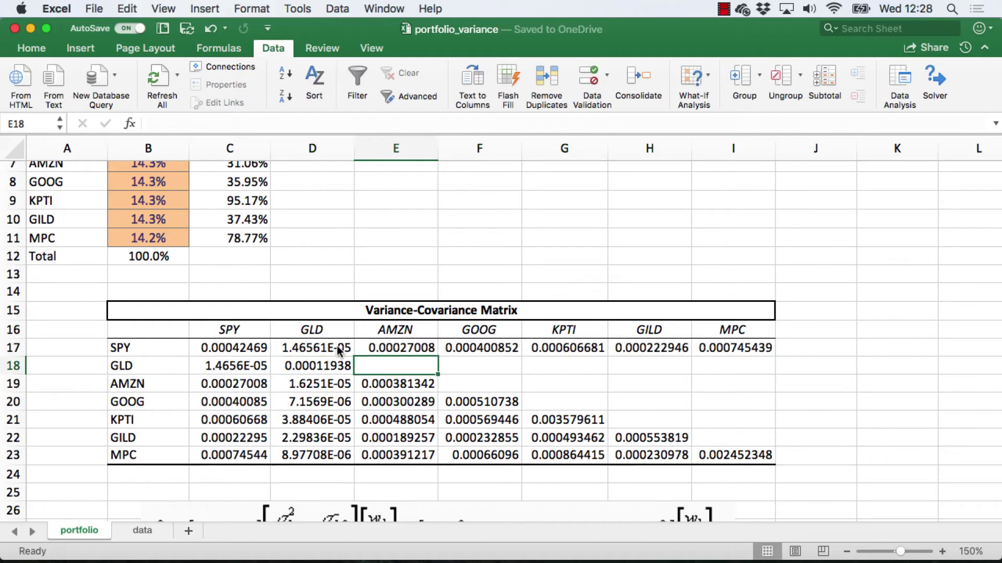
{"action": "key", "text": "shift+Right"}
{"action": "key", "text": "shift+Right"}
{"action": "key", "text": "shift+Right"}
{"action": "key", "text": "shift+Right"}
{"action": "type", "text": "=transpose("}
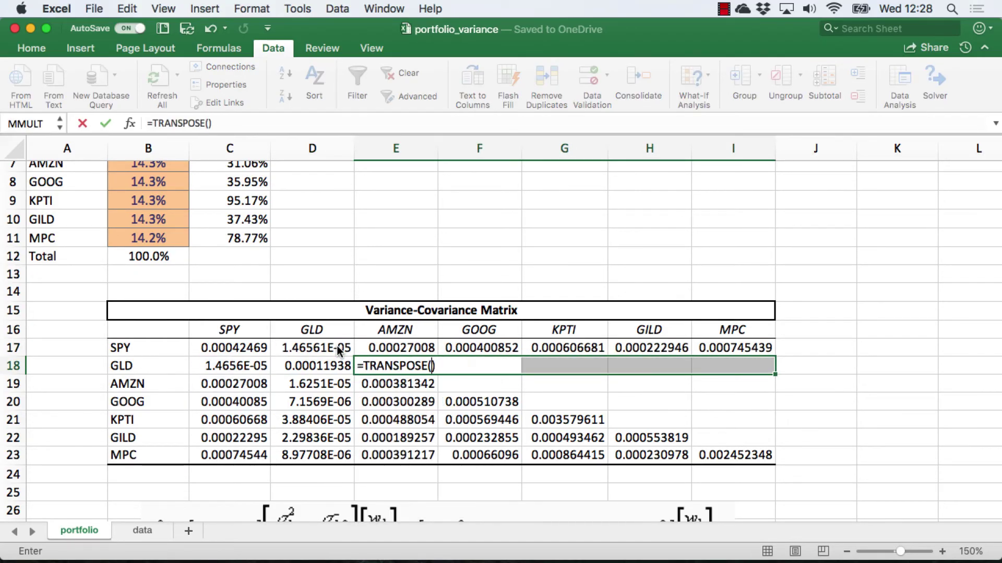
{"action": "key", "text": "Down"}
{"action": "key", "text": "Left"}
{"action": "key", "text": "shift+Down"}
{"action": "key", "text": "shift+Down"}
{"action": "key", "text": "shift+Down"}
{"action": "key", "text": "shift+Down"}
{"action": "key", "text": "ctrl+shift+Return"}
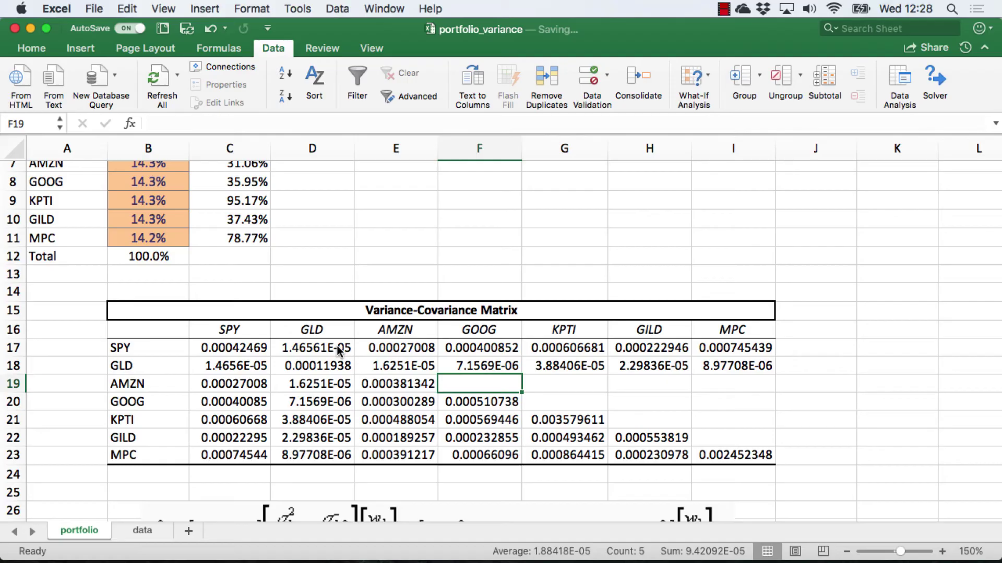
- Fill F19:I19 and G20:I20 with TRANSPOSE array formulas of columns E and F below
{"action": "key", "text": "shift+Right"}
{"action": "key", "text": "shift+Right"}
{"action": "key", "text": "shift+Right"}
{"action": "type", "text": "=transpose("}
{"action": "key", "text": "Left"}
{"action": "key", "text": "Down"}
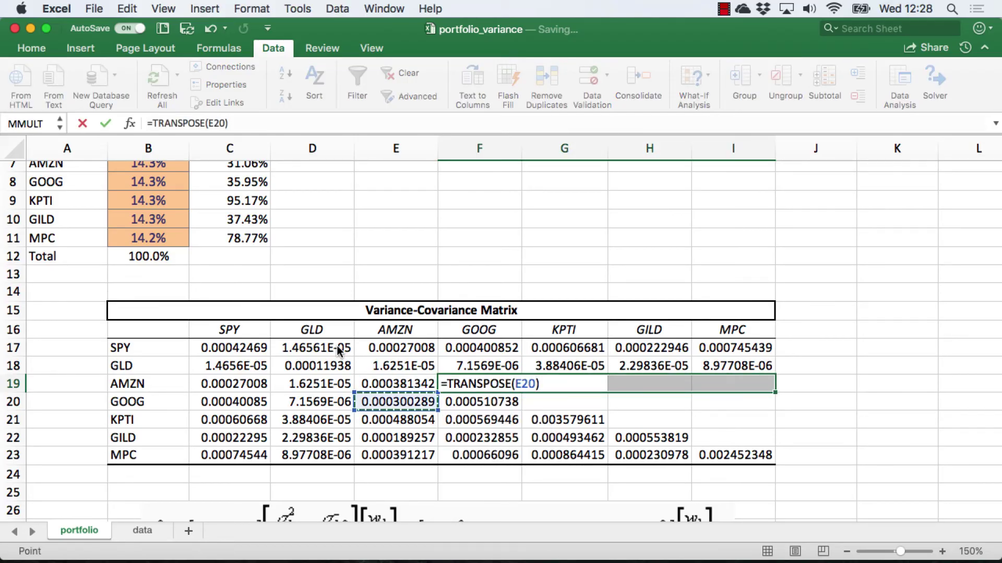
{"action": "key", "text": "shift+Down"}
{"action": "key", "text": "shift+Down"}
{"action": "key", "text": "shift+Down"}
{"action": "key", "text": "ctrl+shift+Return"}
{"action": "key", "text": "Right"}
{"action": "key", "text": "shift+Right"}
{"action": "key", "text": "shift+Right"}
{"action": "type", "text": "=tr"}
{"action": "key", "text": "Tab"}
{"action": "key", "text": "Down"}
{"action": "key", "text": "Left"}
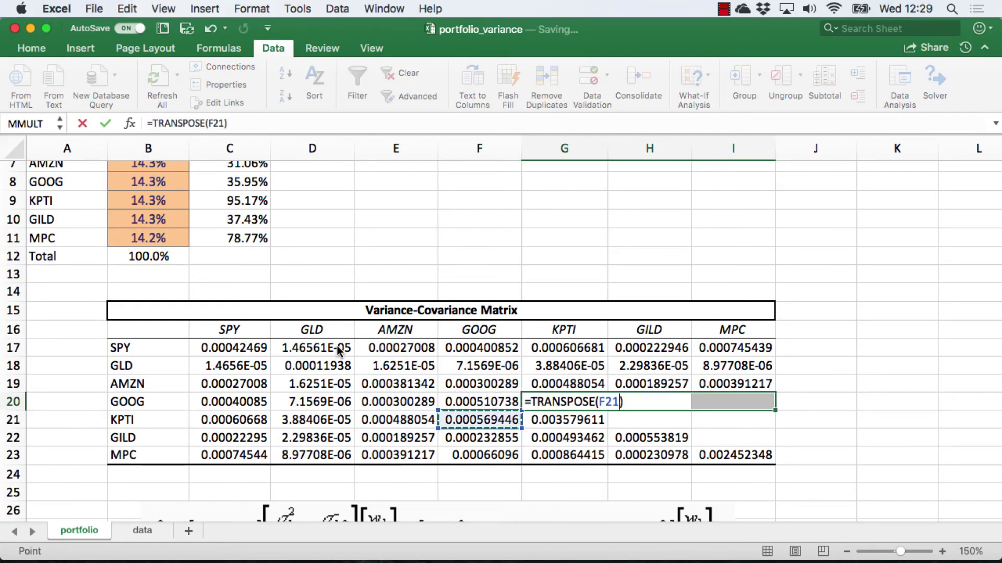
{"action": "key", "text": "shift+Down"}
{"action": "key", "text": "shift+Down"}
{"action": "key", "text": "ctrl+shift+Return"}
- Fill H21:I21 with TRANSPOSE of G22:G23 and set I22 to =H23
{"action": "key", "text": "Down"}
{"action": "key", "text": "Right"}
{"action": "key", "text": "shift+Right"}
{"action": "type", "text": "=tr"}
{"action": "key", "text": "Tab"}
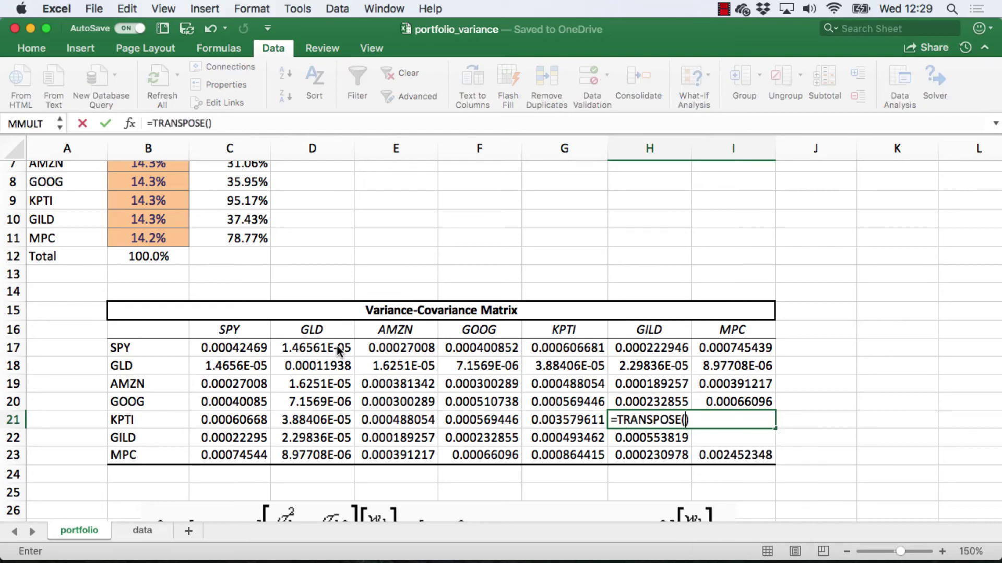
{"action": "key", "text": "Down"}
{"action": "key", "text": "Left"}
{"action": "key", "text": "shift+Down"}
{"action": "key", "text": "ctrl+shift+Return"}
{"action": "key", "text": "Down"}
{"action": "key", "text": "Right"}
{"action": "type", "text": "="}
{"action": "key", "text": "Left"}
{"action": "key", "text": "Down"}
{"action": "key", "text": "Return"}
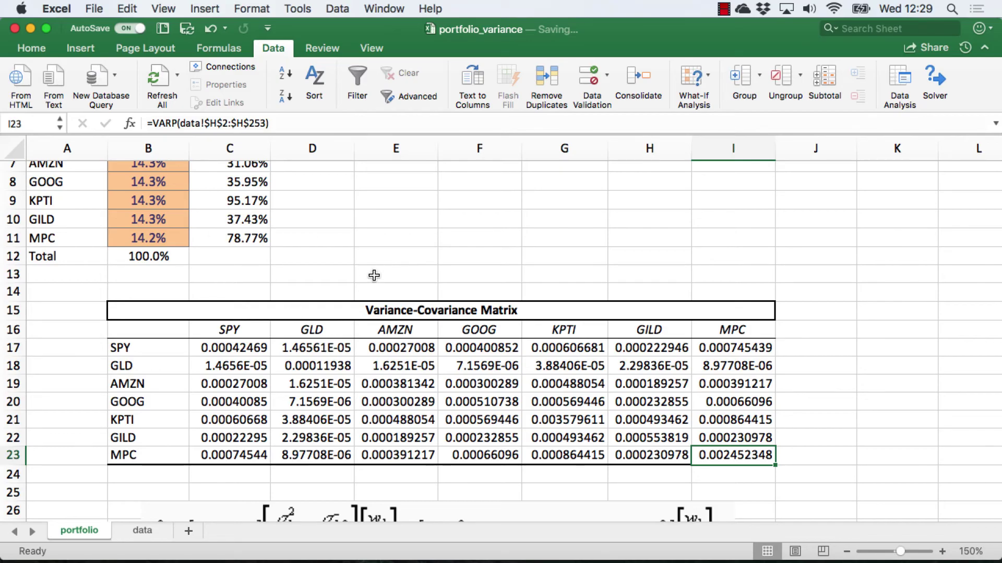
- Select C12, the Total cell of the Volatility column
{"action": "scroll", "coordinate": [374, 276], "scroll_direction": "up", "scroll_amount": 3}
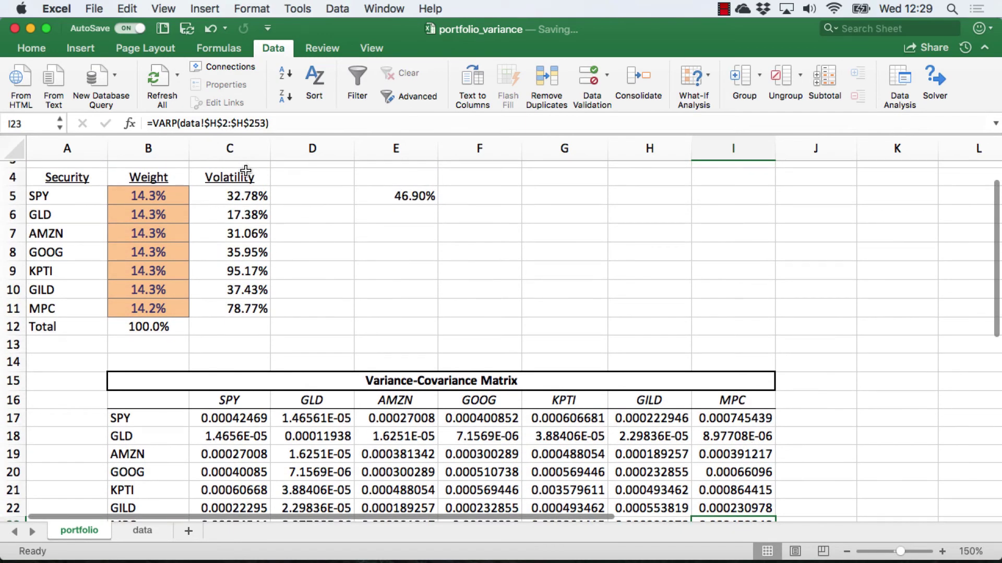
{"action": "left_click", "coordinate": [236, 327]}
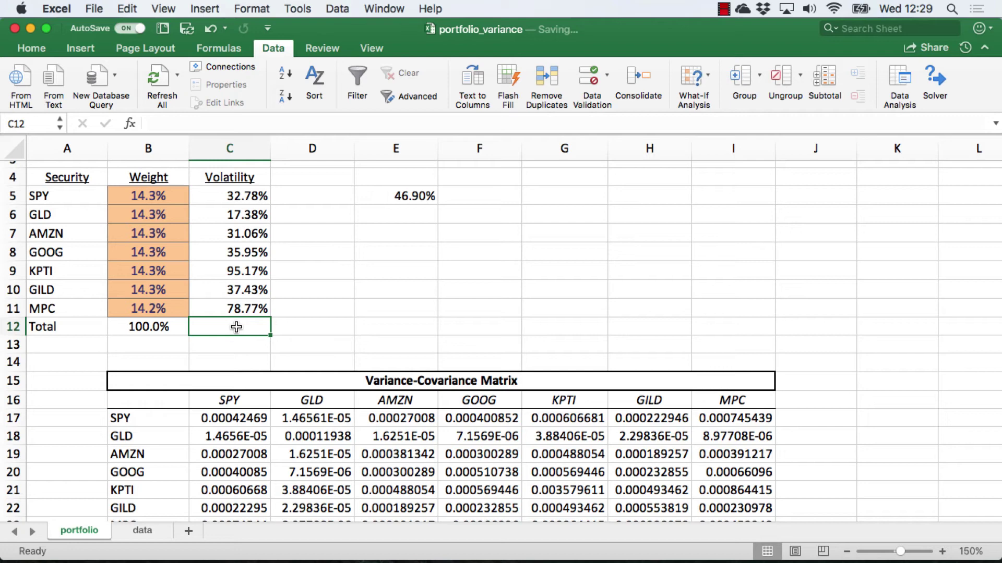
- Begin C12 with nested MMULT(MMULT(TRANSPOSE(B5:B11) using the weights range
{"action": "type", "text": "="}
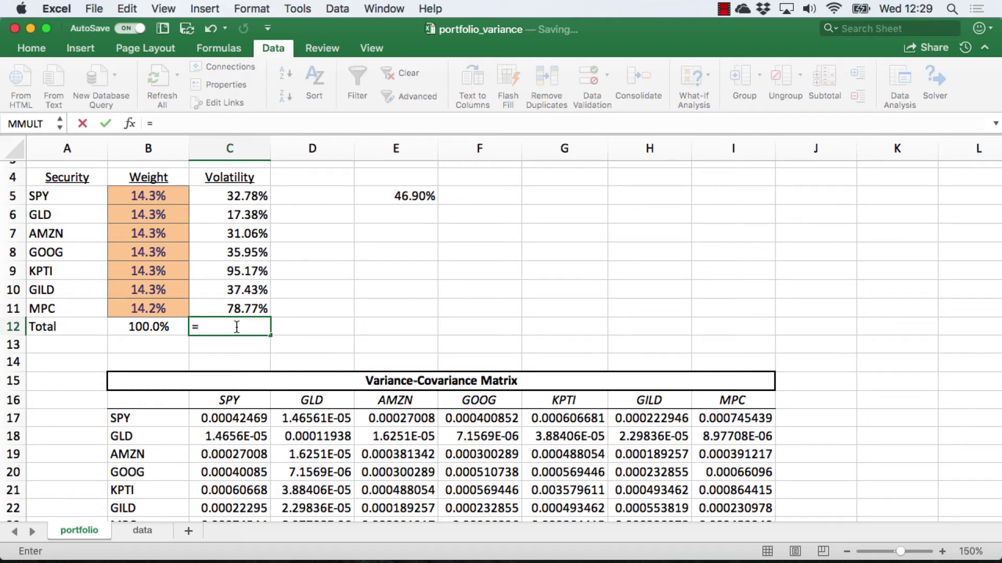
{"action": "type", "text": "m"}
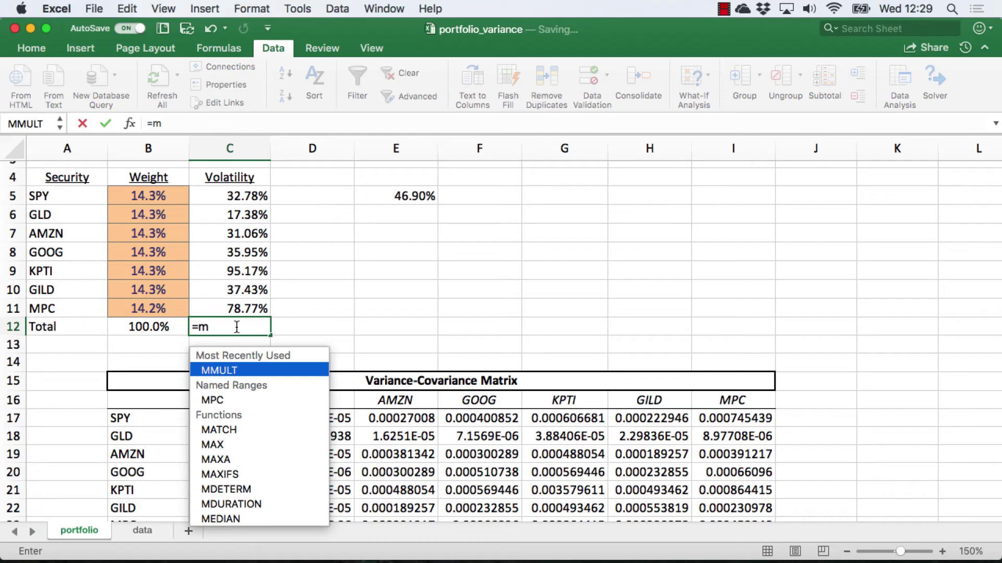
{"action": "key", "text": "Tab"}
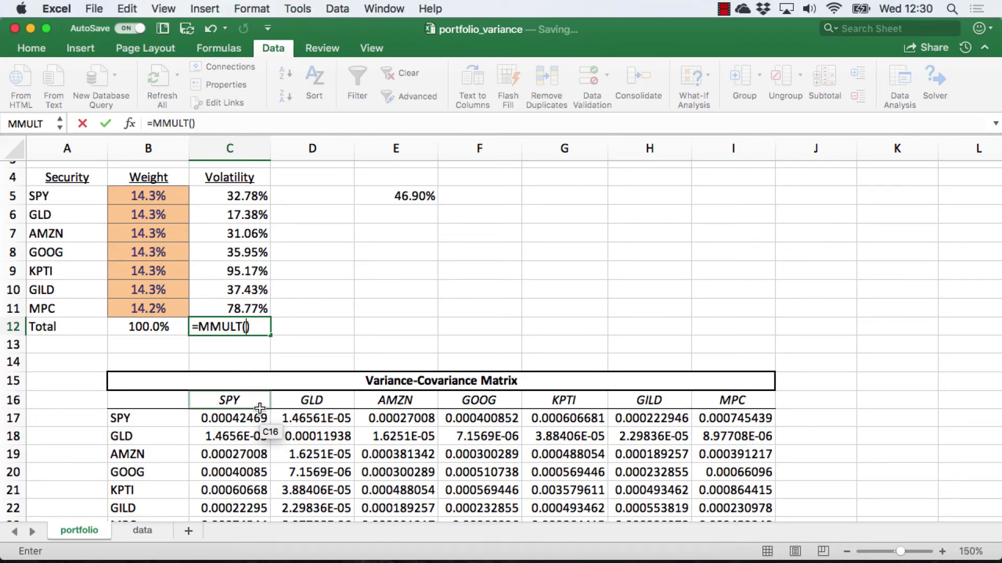
{"action": "type", "text": "m"}
{"action": "key", "text": "Tab"}
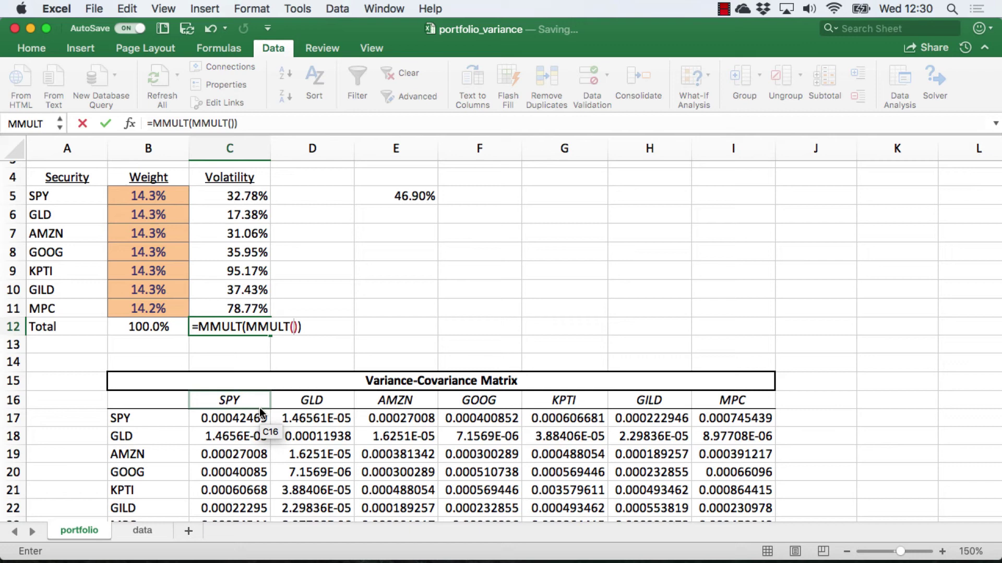
{"action": "type", "text": "tran"}
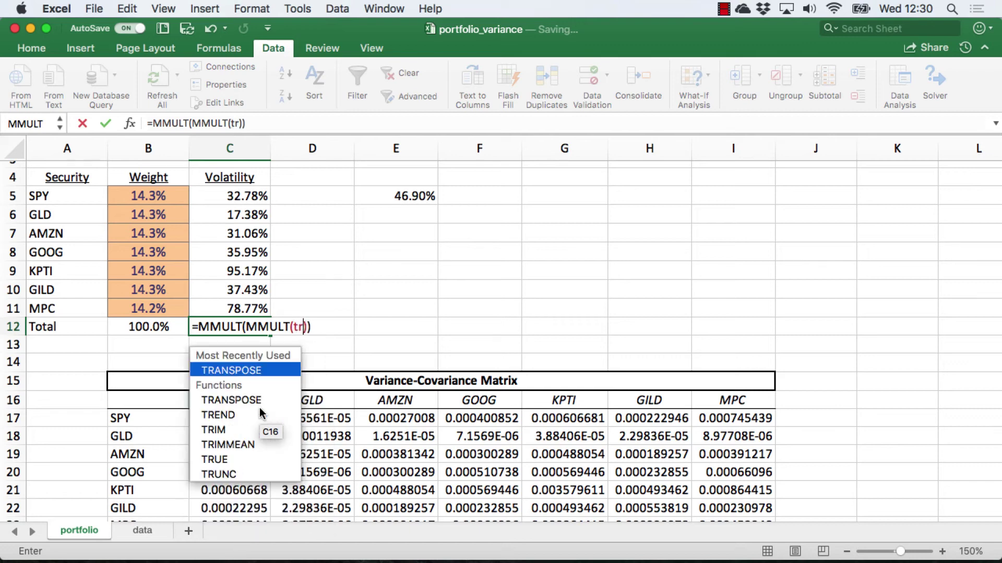
{"action": "type", "text": "s"}
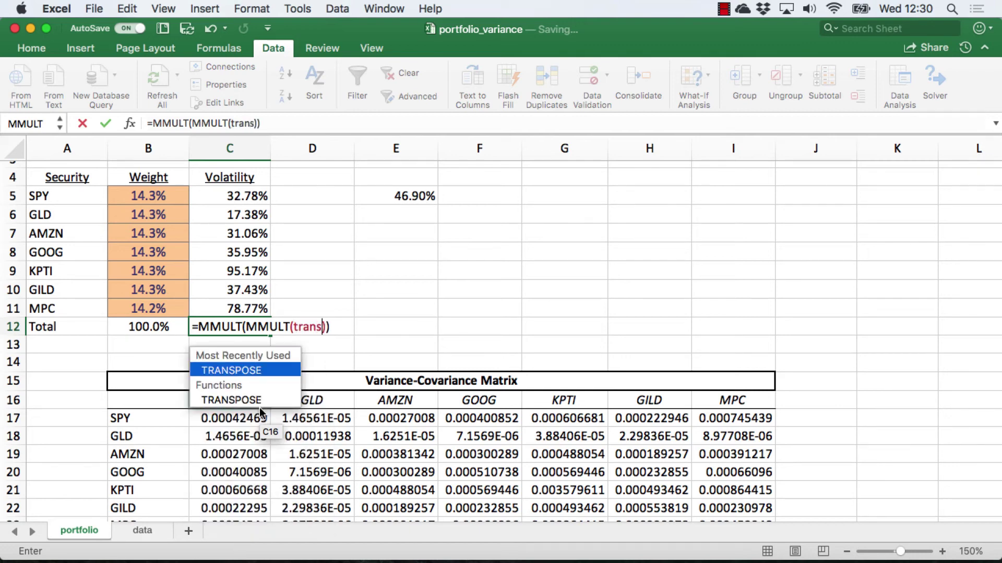
{"action": "key", "text": "Tab"}
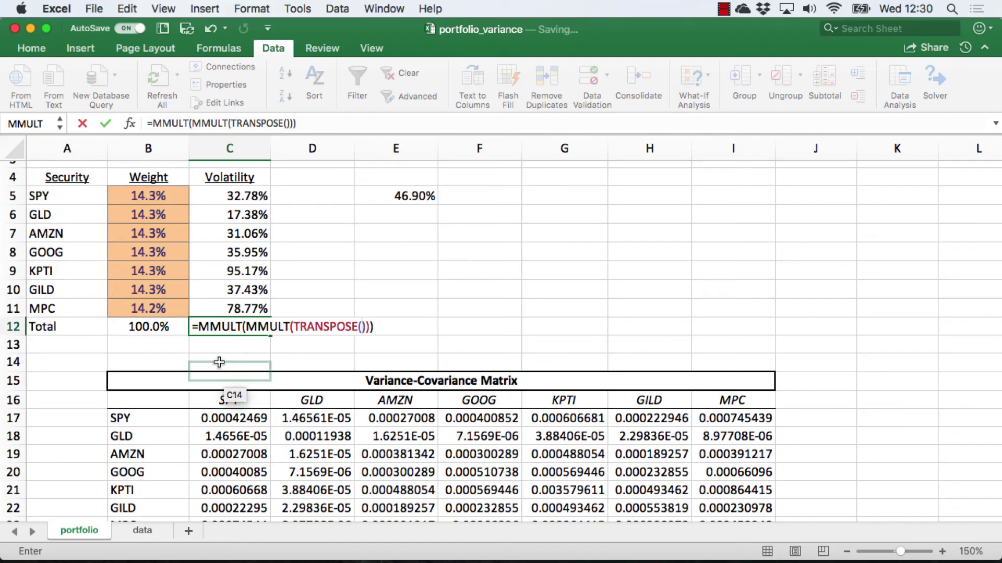
{"action": "left_click_drag", "start_coordinate": [157, 200], "coordinate": [166, 302]}
{"action": "left_click", "coordinate": [406, 326]}
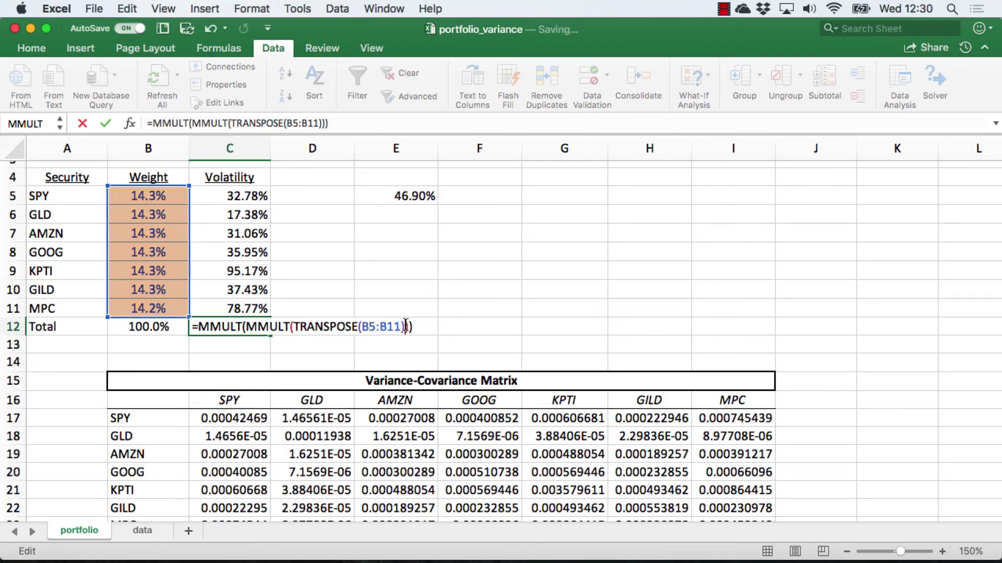
- Add the C17:I23 matrix and B5:B11*252, then wrap the formula in SQRT
{"action": "type", "text": ","}
{"action": "left_click_drag", "start_coordinate": [243, 423], "coordinate": [700, 482]}
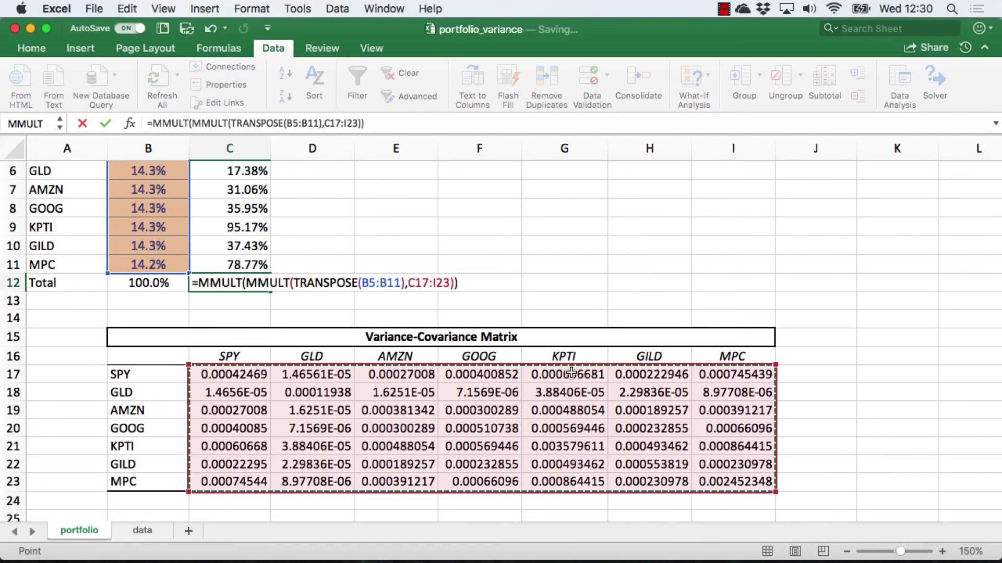
{"action": "left_click", "coordinate": [453, 282]}
{"action": "type", "text": ","}
{"action": "scroll", "coordinate": [401, 206], "scroll_direction": "up", "scroll_amount": 3}
{"action": "left_click_drag", "start_coordinate": [151, 207], "coordinate": [156, 319]}
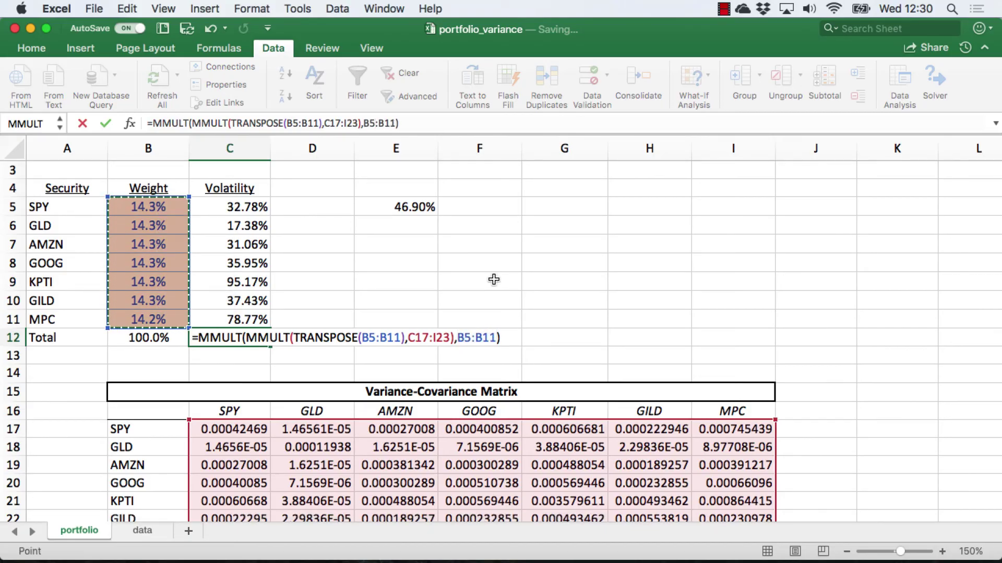
{"action": "type", "text": "*252"}
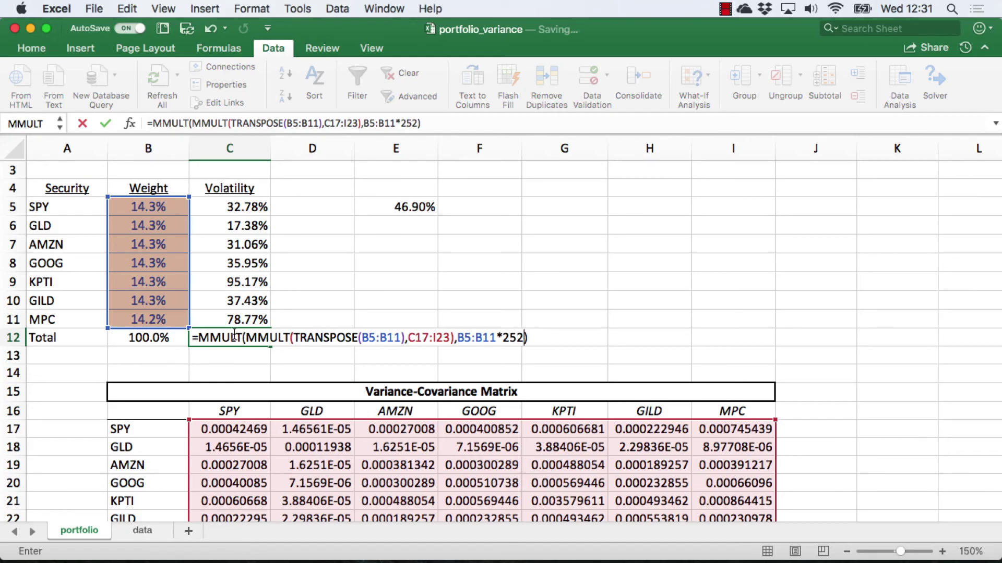
{"action": "left_click", "coordinate": [196, 336]}
{"action": "type", "text": "sqrt("}
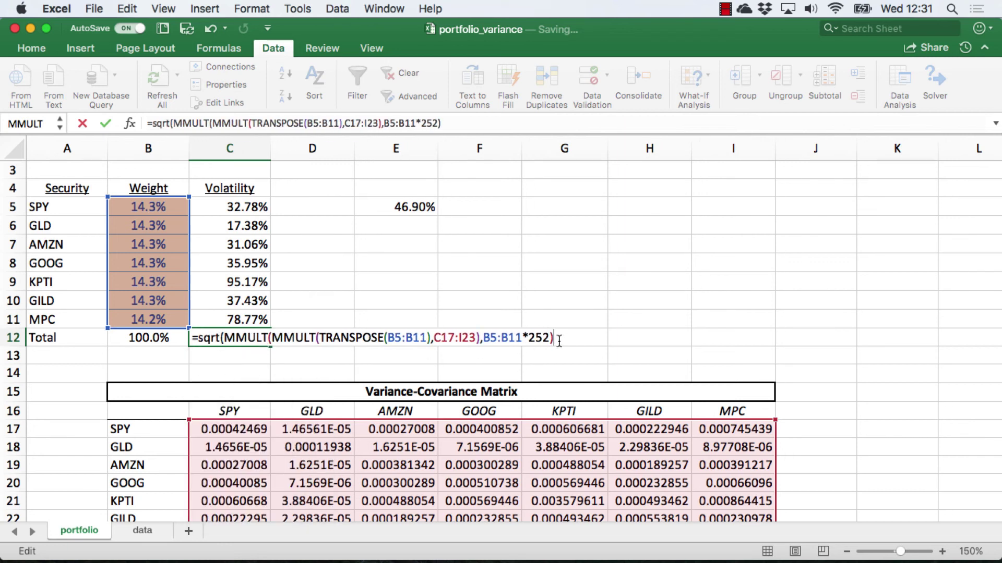
{"action": "type", "text": ")"}
- Commit C12 as an array formula showing 33.28% and clear E5's 46.90%
{"action": "key", "text": "ctrl+shift+Return"}
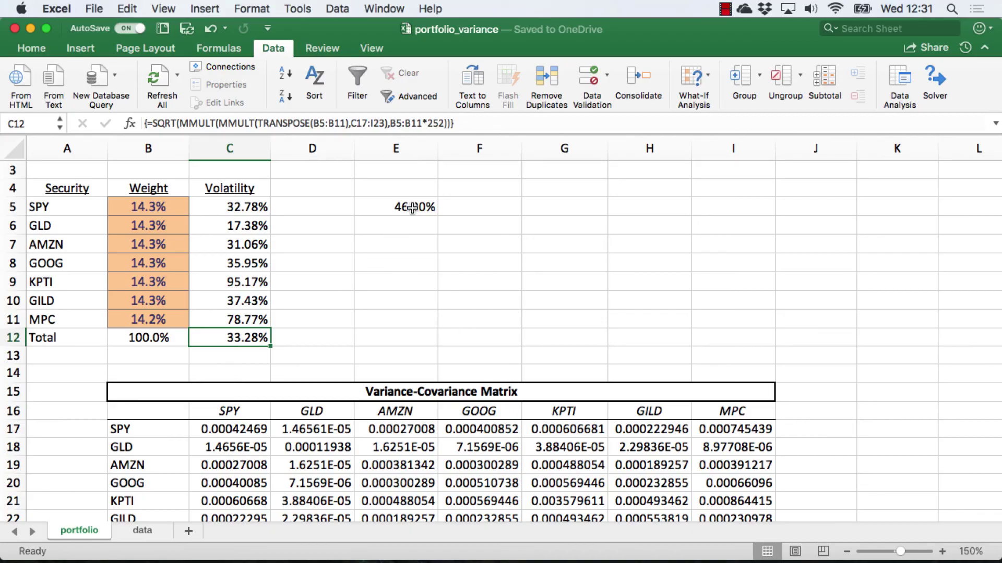
{"action": "key", "text": "super+z"}
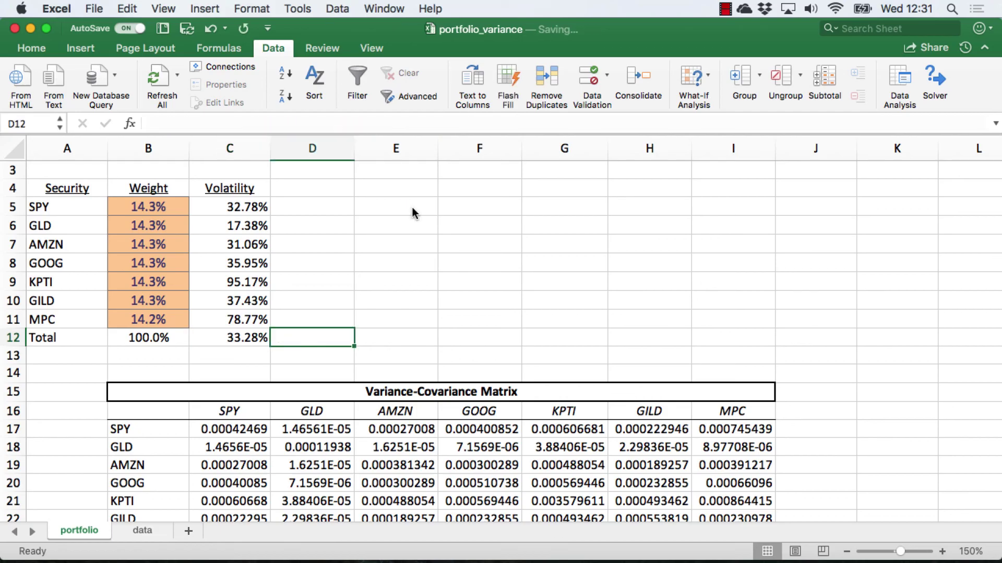